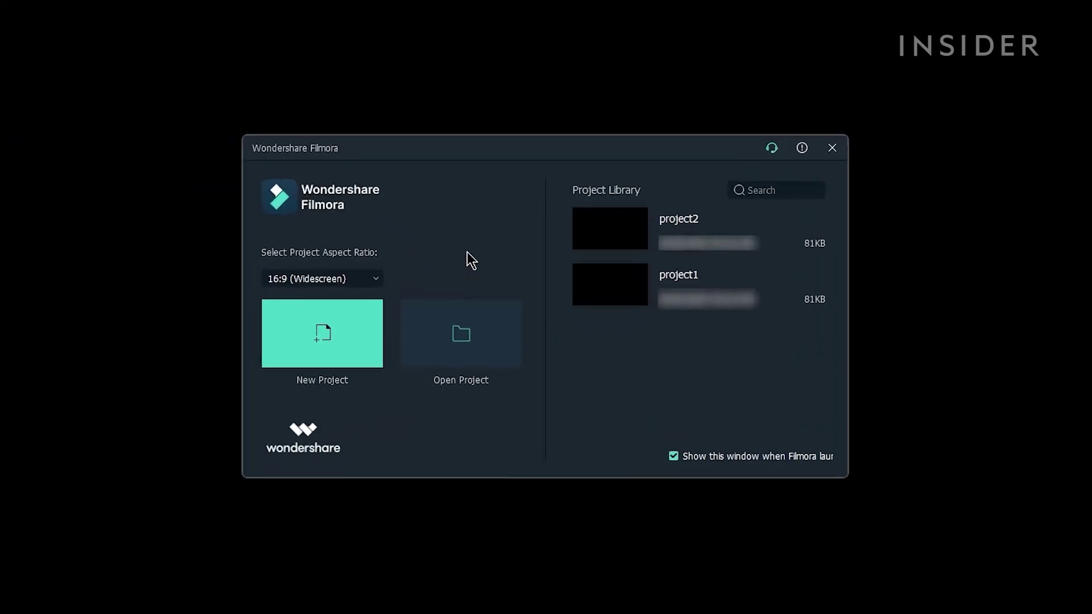
- Create a new project with the 16:9 (Widescreen) aspect ratio
click(374, 275)
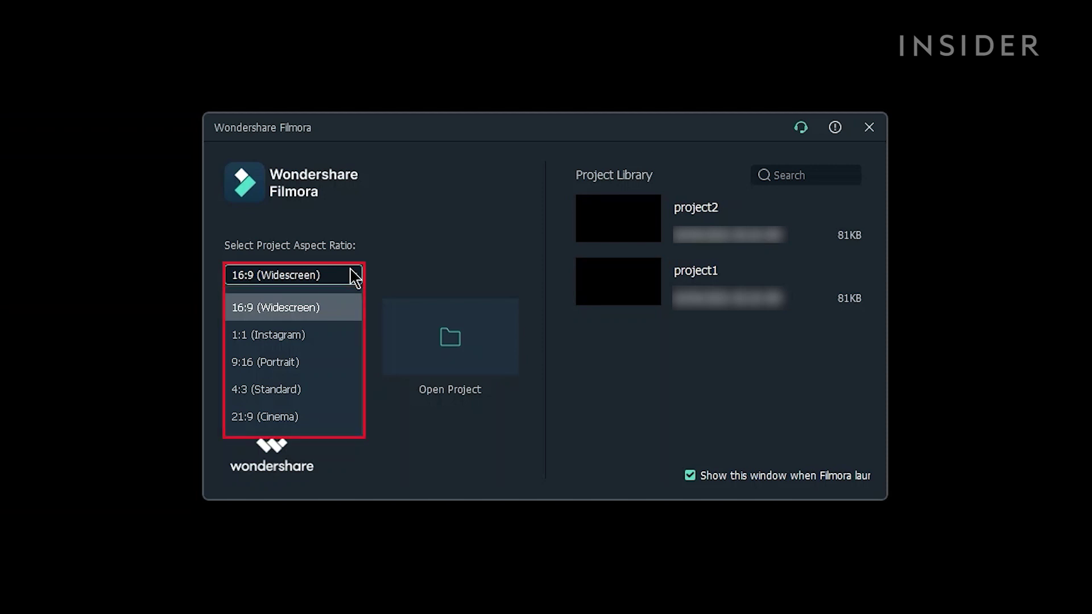
click(355, 277)
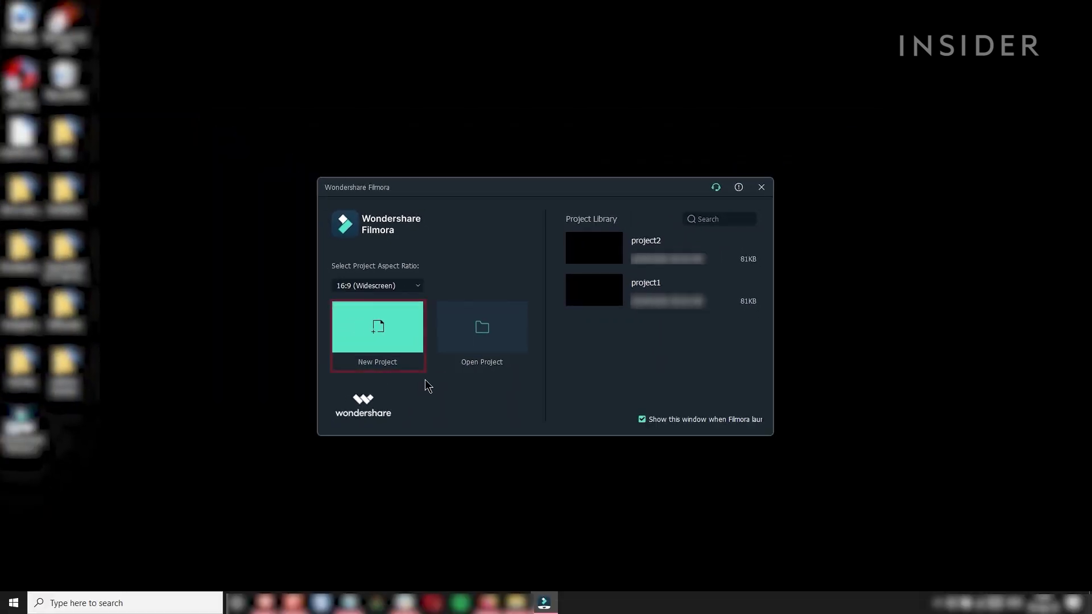
click(398, 334)
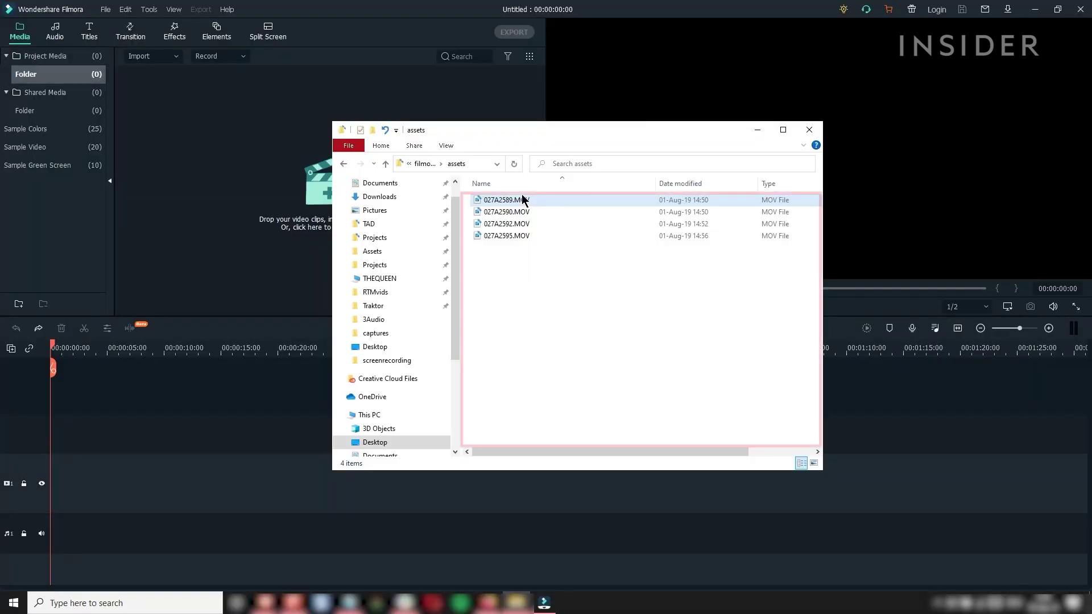
- Import the clips 027A2590 and 027A2589 from the assets folder and place them back to back on the first video track
click(523, 199)
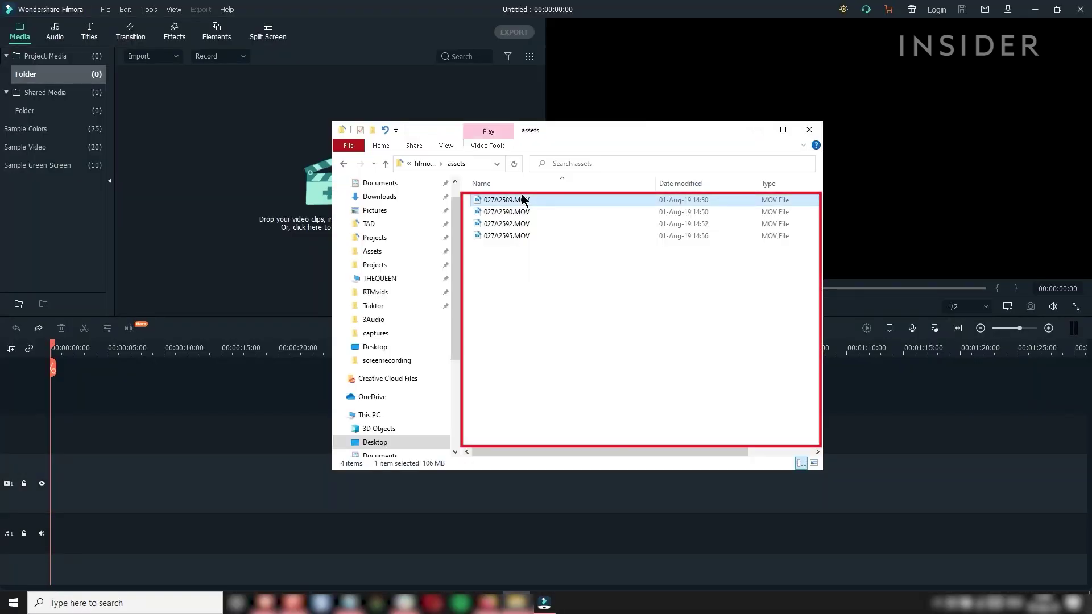
drag(523, 199, 82, 468)
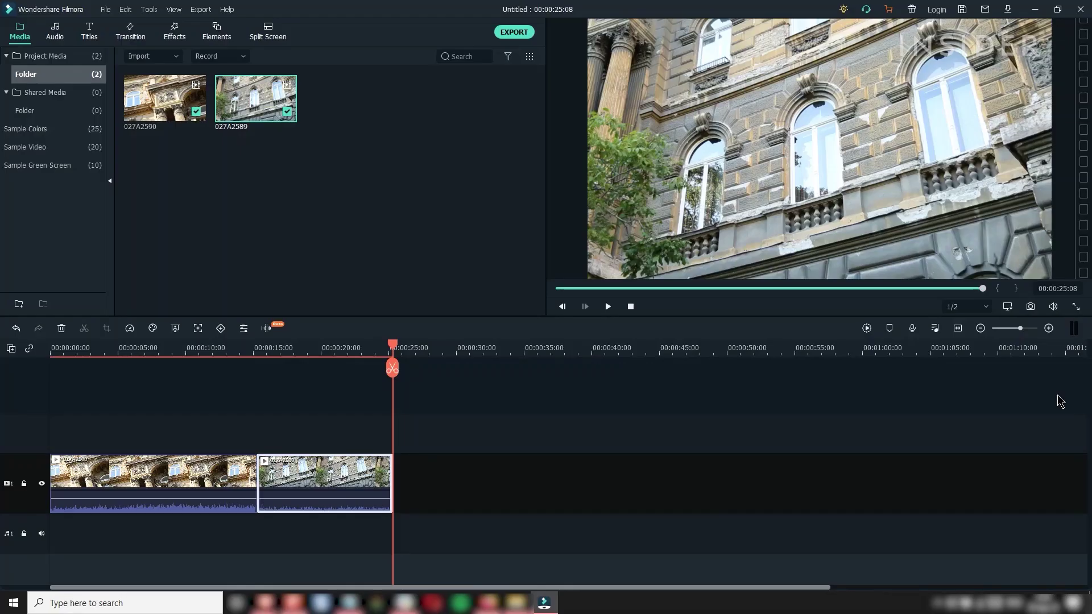
click(1022, 327)
mouse_move(1022, 326)
mouse_down()
mouse_move(1012, 328)
mouse_move(1022, 328)
mouse_up()
click(417, 483)
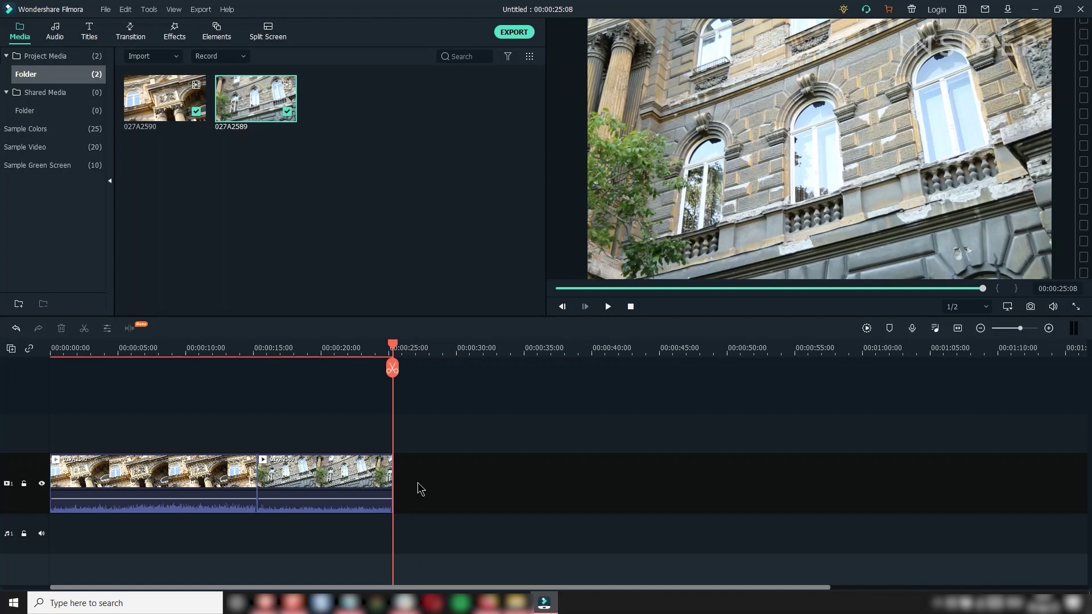
- Detach the audio of the second clip, 027A2589, onto its own audio track
right_click(364, 470)
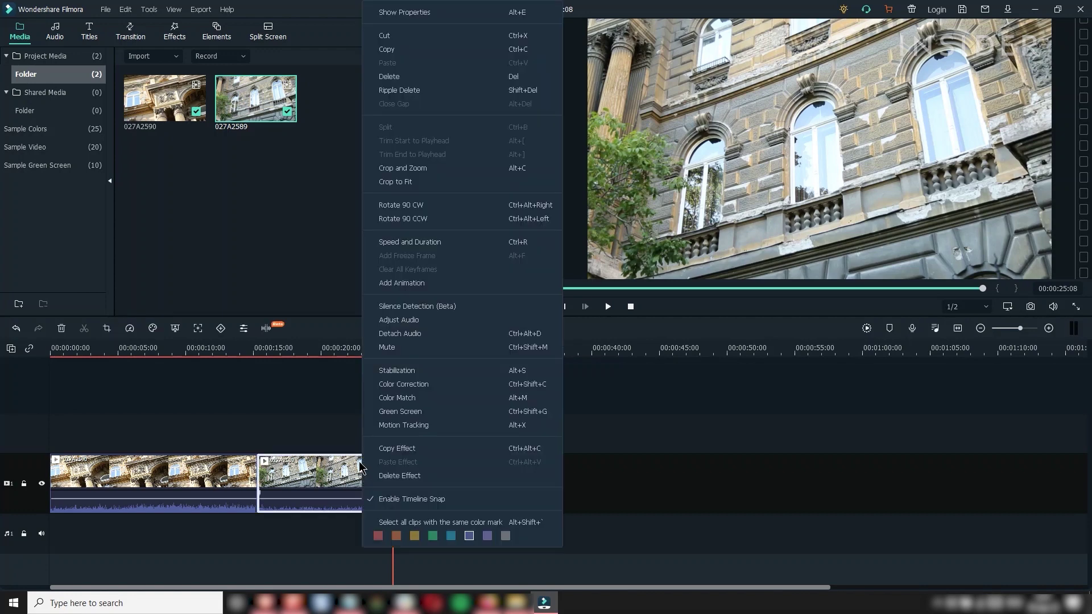
click(400, 333)
drag(473, 539, 480, 539)
mouse_move(362, 483)
mouse_down()
mouse_move(529, 483)
mouse_move(357, 476)
mouse_up()
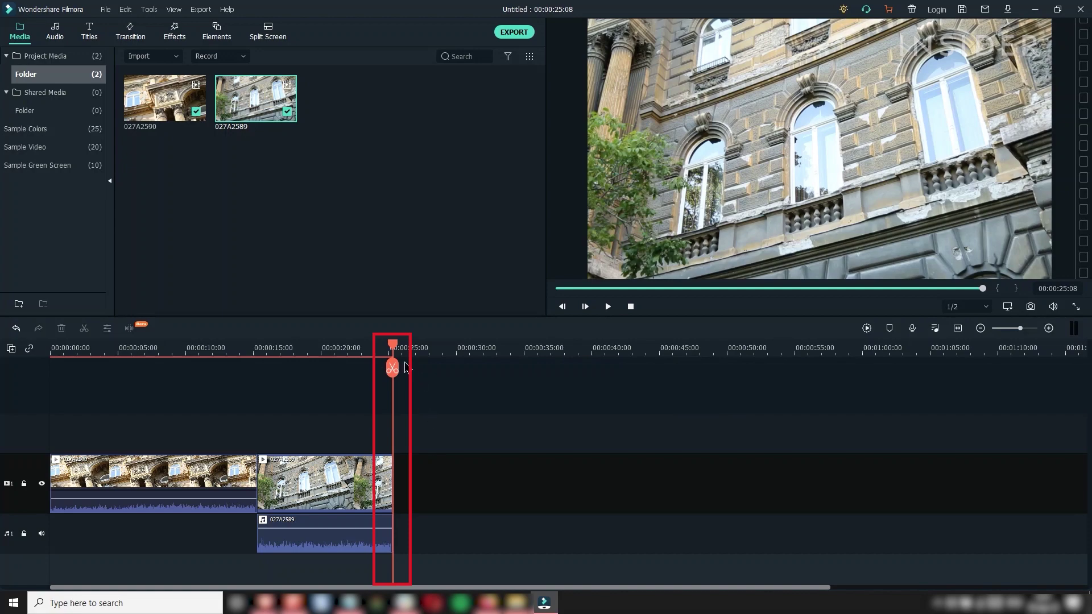
- Play the timeline from the beginning and pause after about four seconds
drag(392, 367, 47, 367)
click(608, 306)
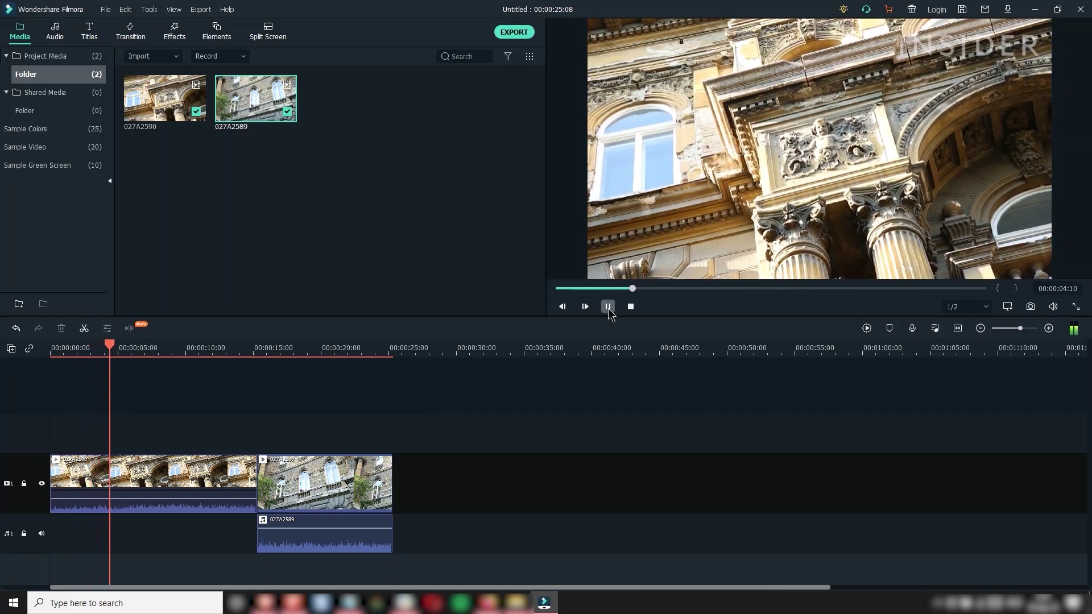
click(608, 306)
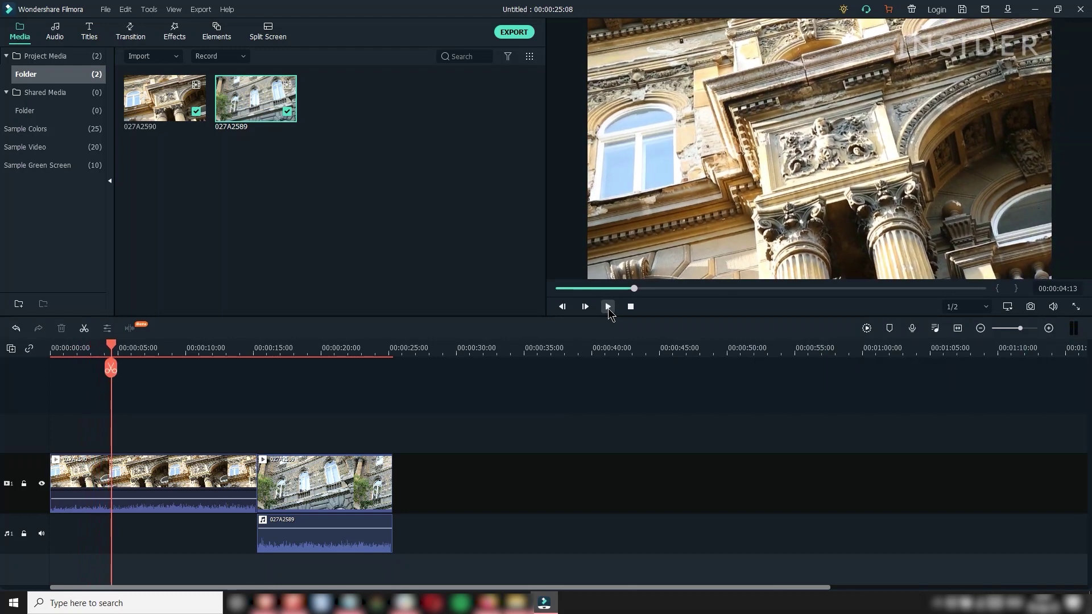
- Toggle the first video track's lock and visibility on and off, and open the options for managing tracks
click(24, 484)
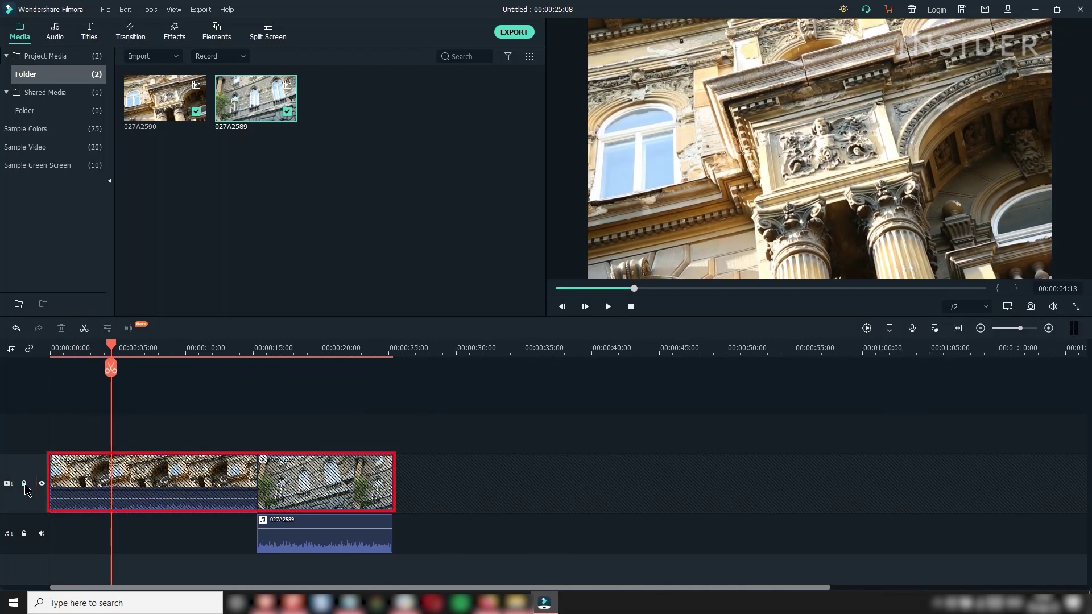
click(24, 484)
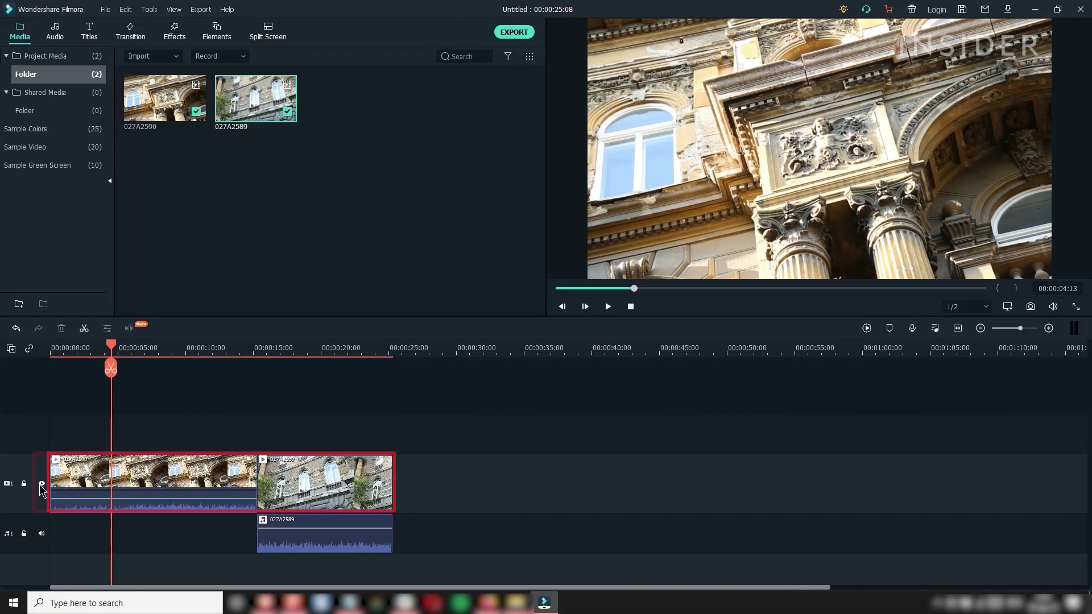
click(41, 484)
click(41, 484)
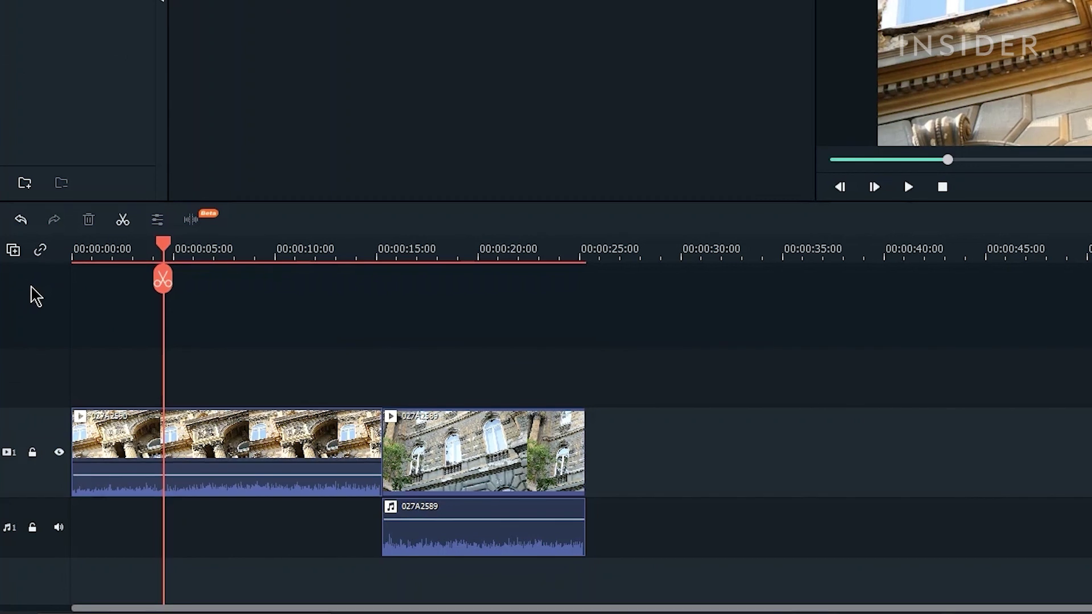
click(15, 252)
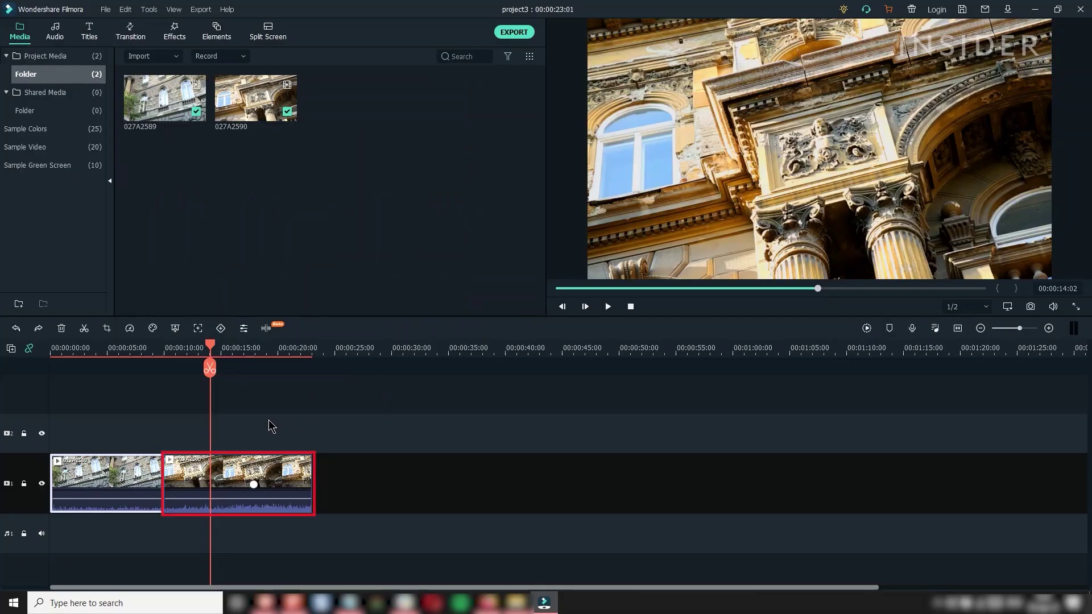
- Try shifting clip 027A2590 about four seconds later on its track, and undo the move
drag(244, 467, 291, 467)
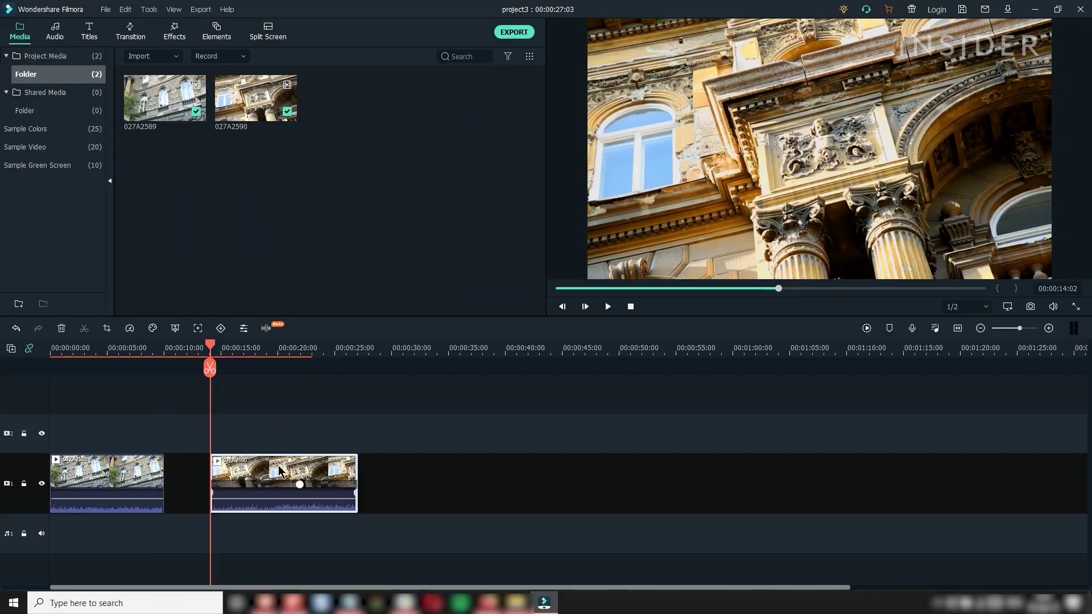
mouse_move(132, 466)
mouse_down()
mouse_move(219, 467)
mouse_move(134, 468)
mouse_up()
drag(226, 475, 175, 432)
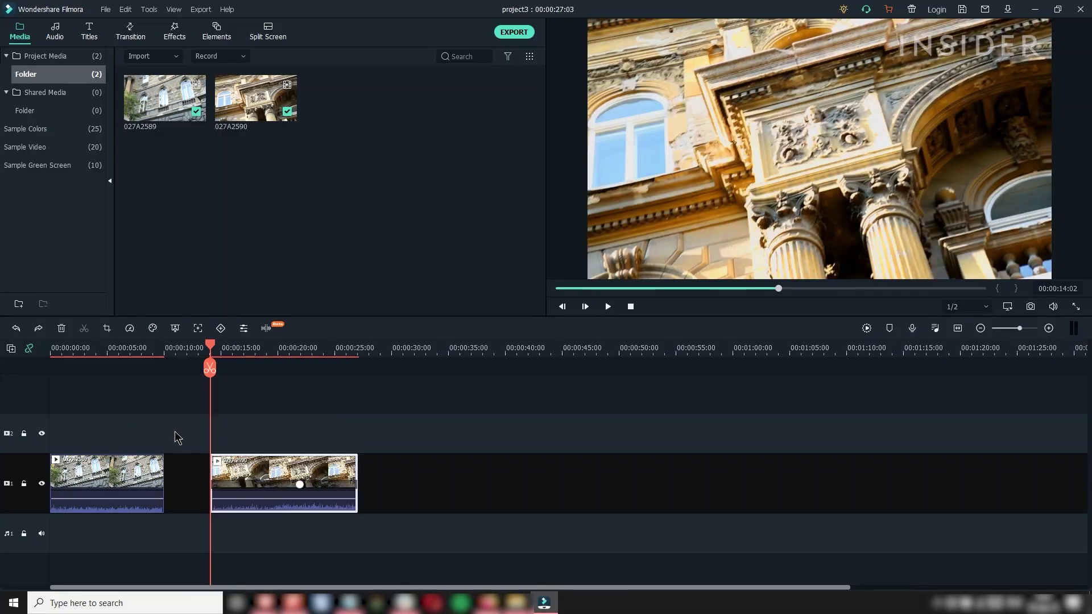
key(ctrl+z)
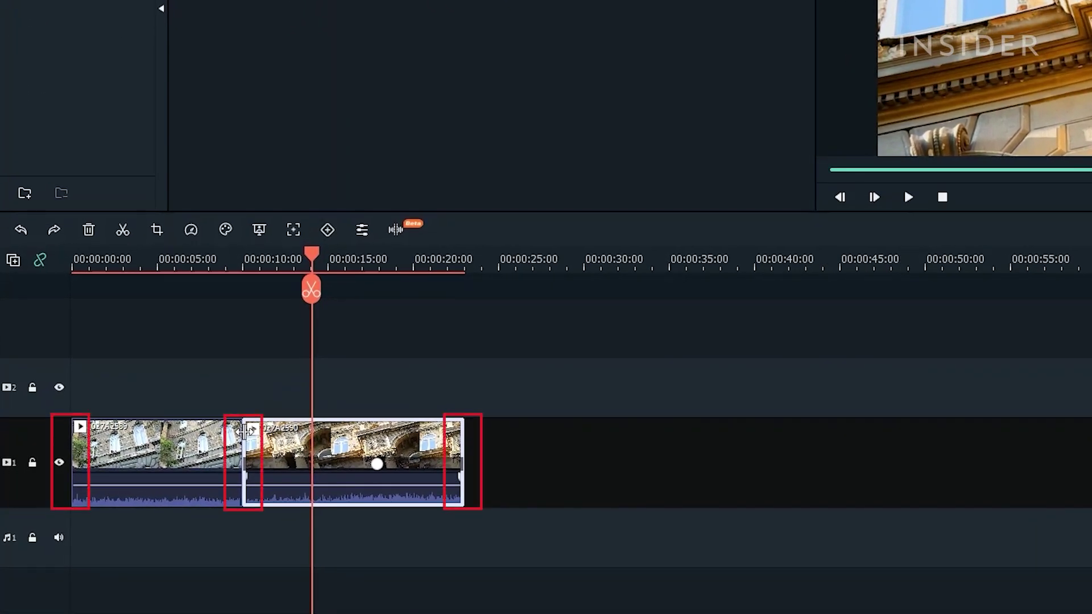
- Trim the end of clip 027A2589 and the start of clip 027A2590, and close the gap between them
drag(244, 432, 195, 455)
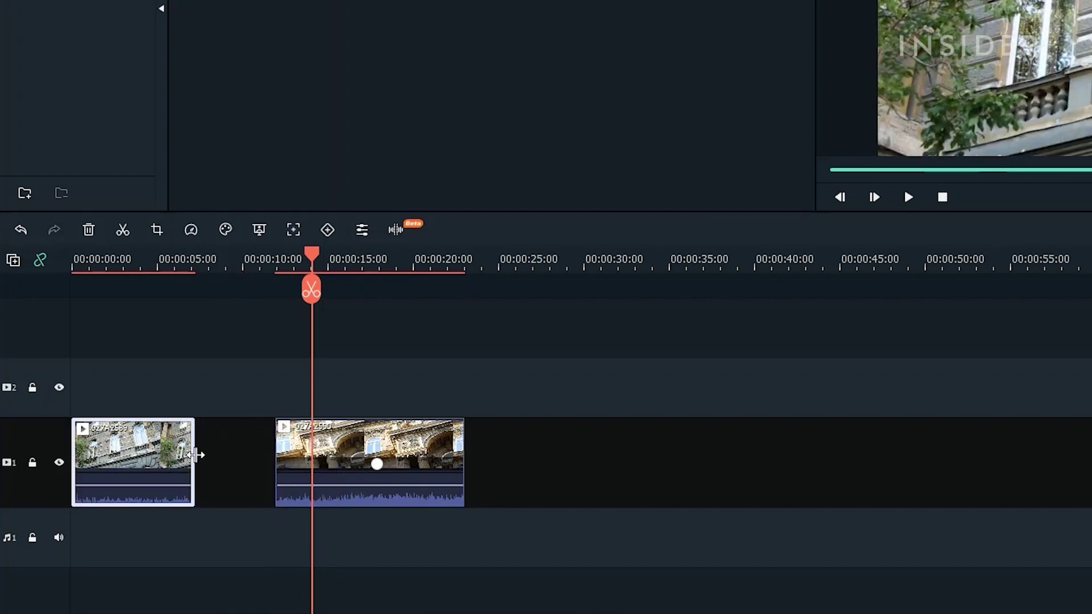
click(236, 463)
key(Delete)
- Split clip 027A2590 at about 11.5 seconds and move its second half about two seconds later
drag(312, 256, 273, 267)
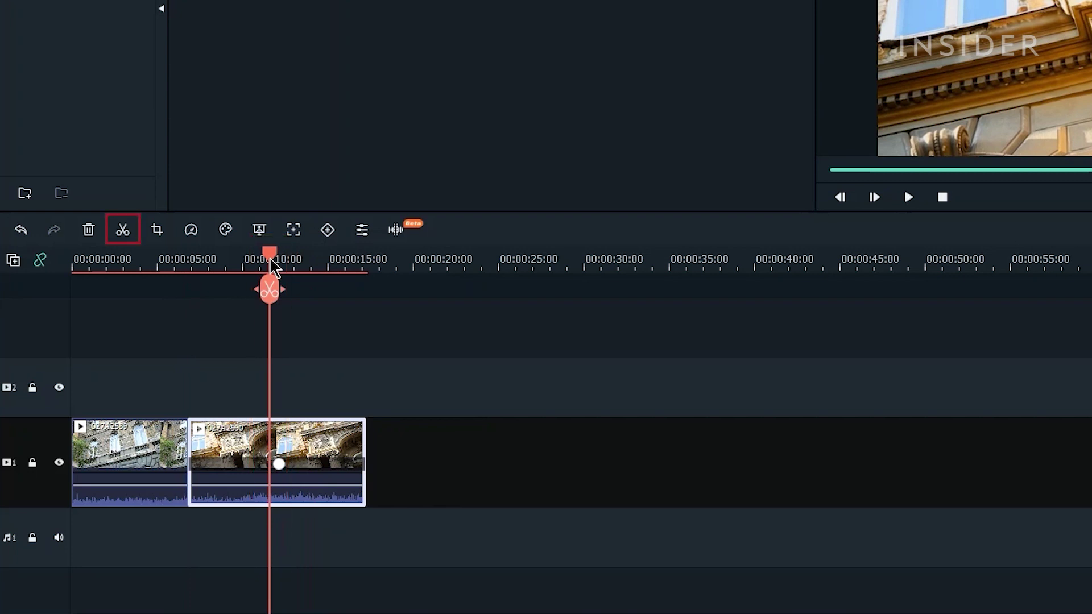
click(125, 230)
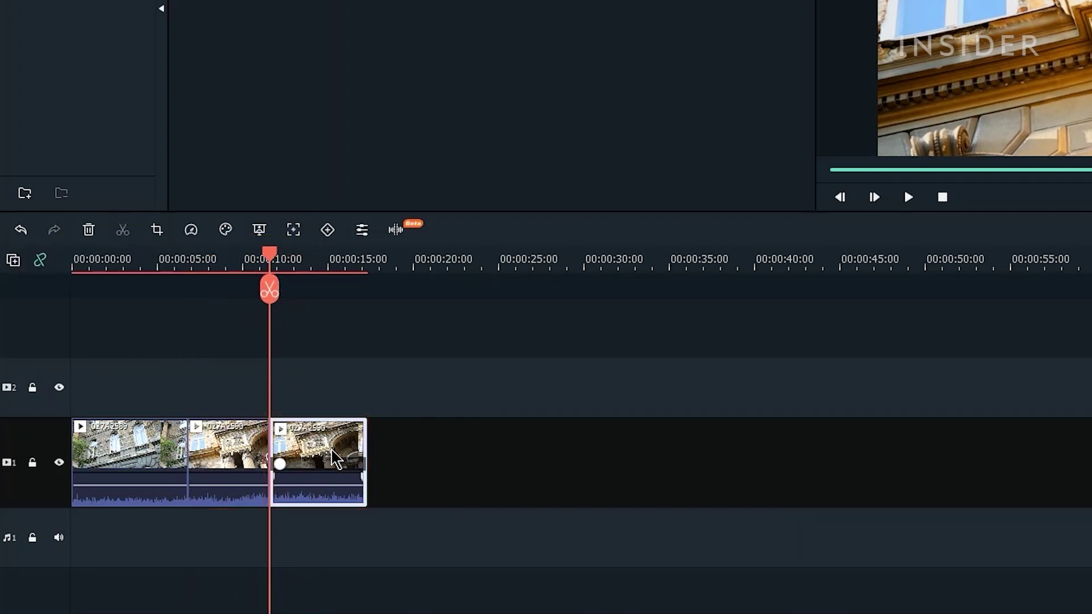
drag(335, 455, 374, 455)
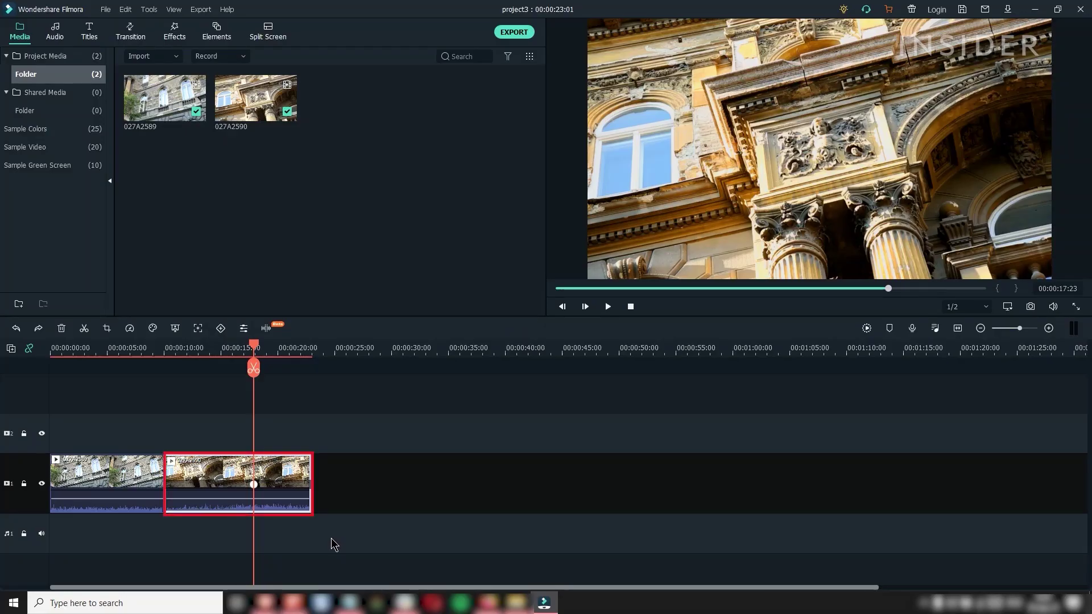
- Review the Video, Audio, Color and Animation settings of clip 027A2590
double_click(288, 477)
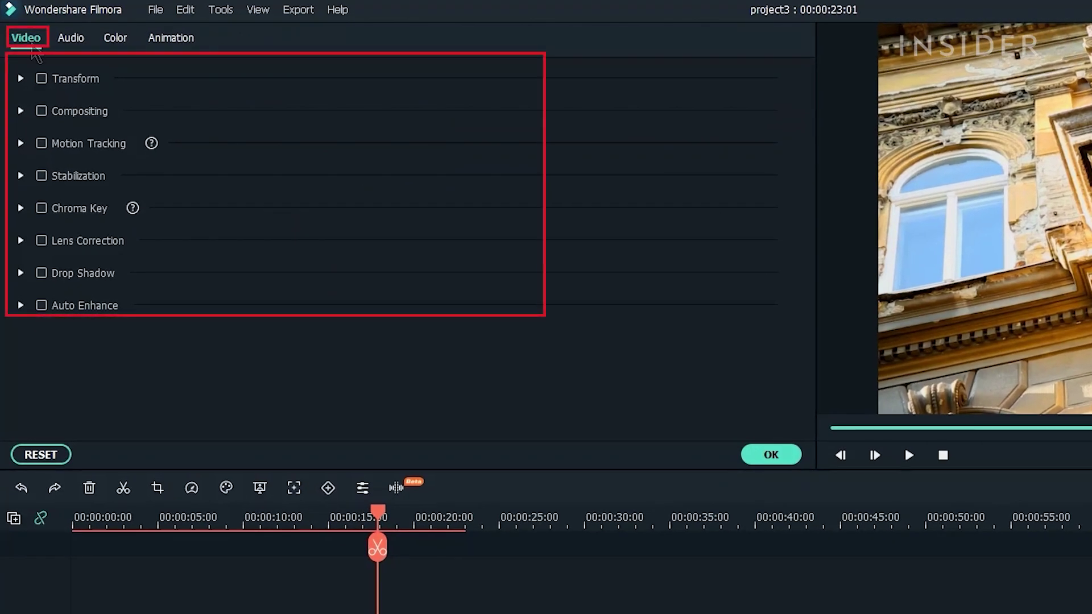
click(67, 41)
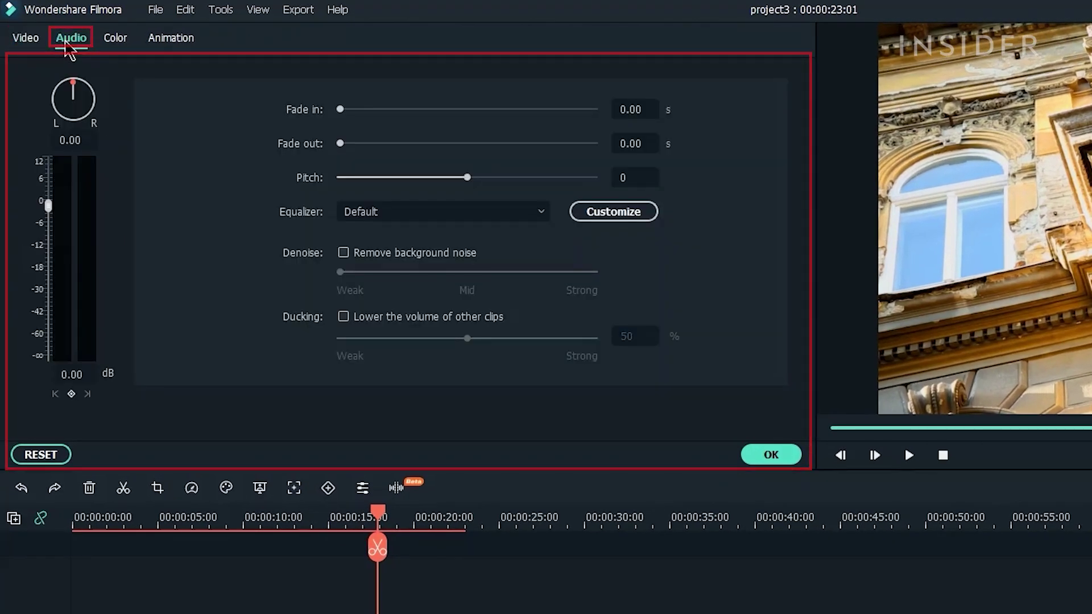
click(115, 42)
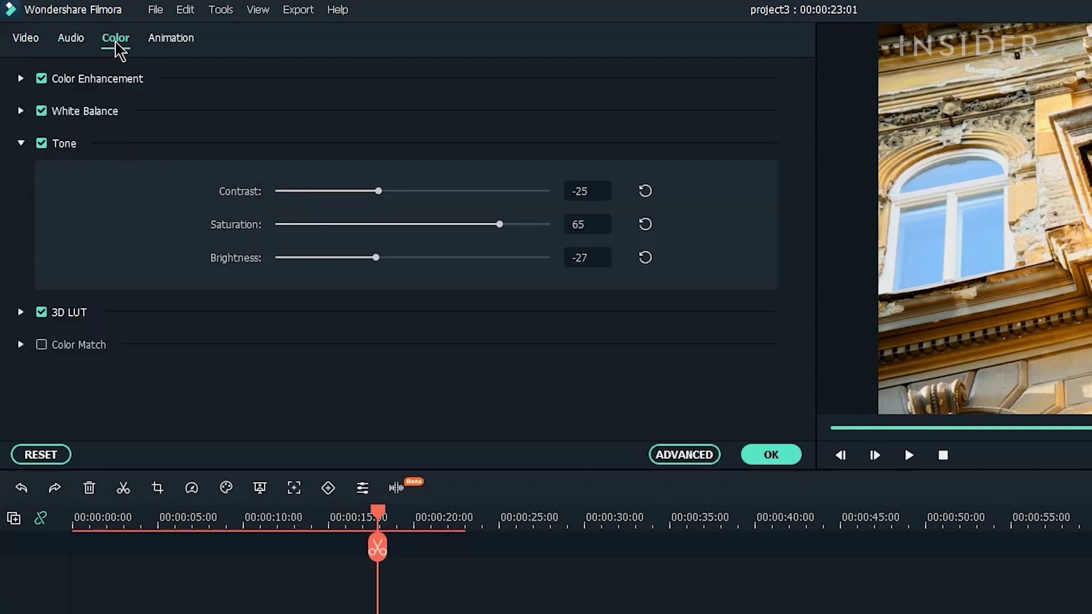
click(158, 42)
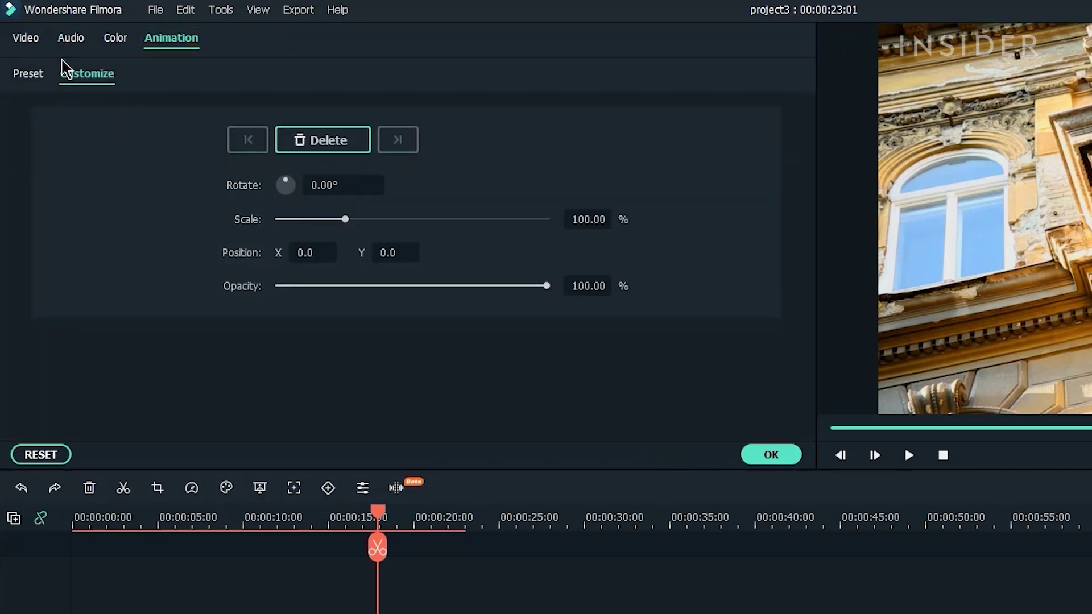
click(29, 38)
- Enable Transform on the second clip with rotation 25.22, scale 194.90% and Y position -31.0
click(41, 79)
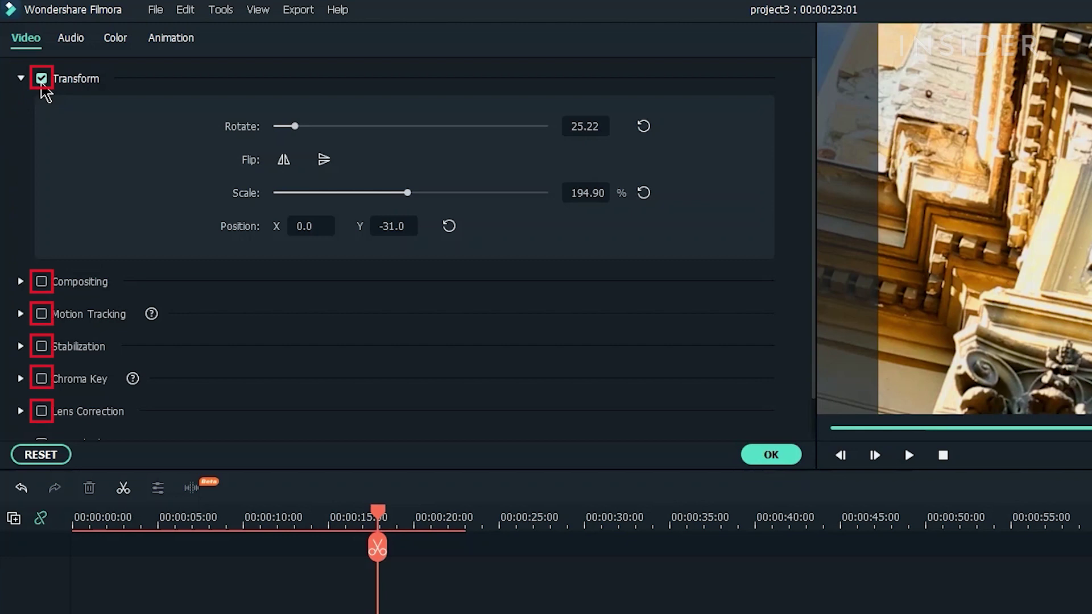
click(41, 281)
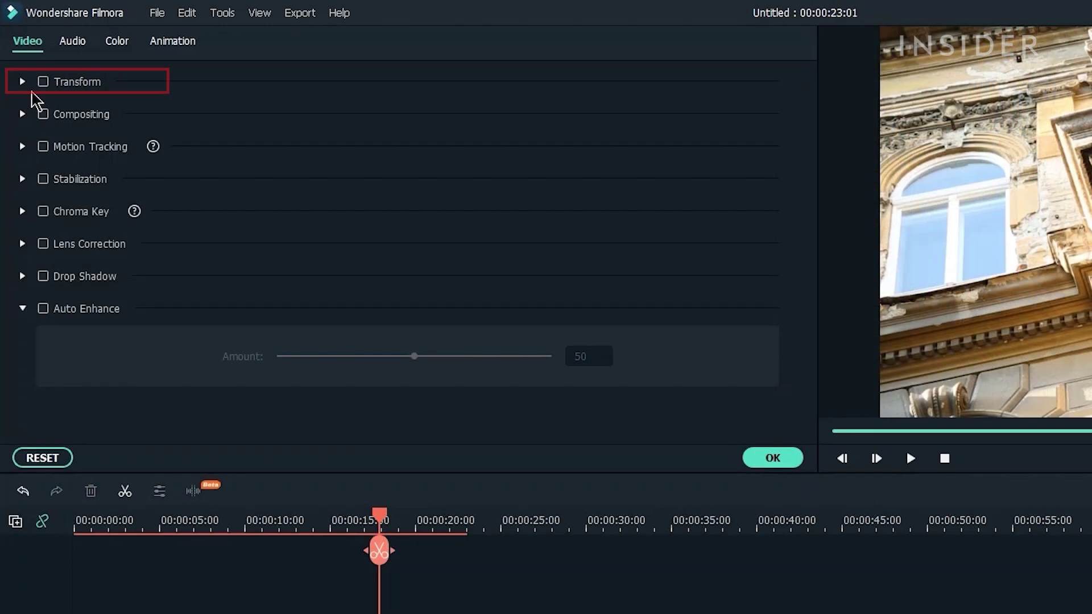
click(41, 79)
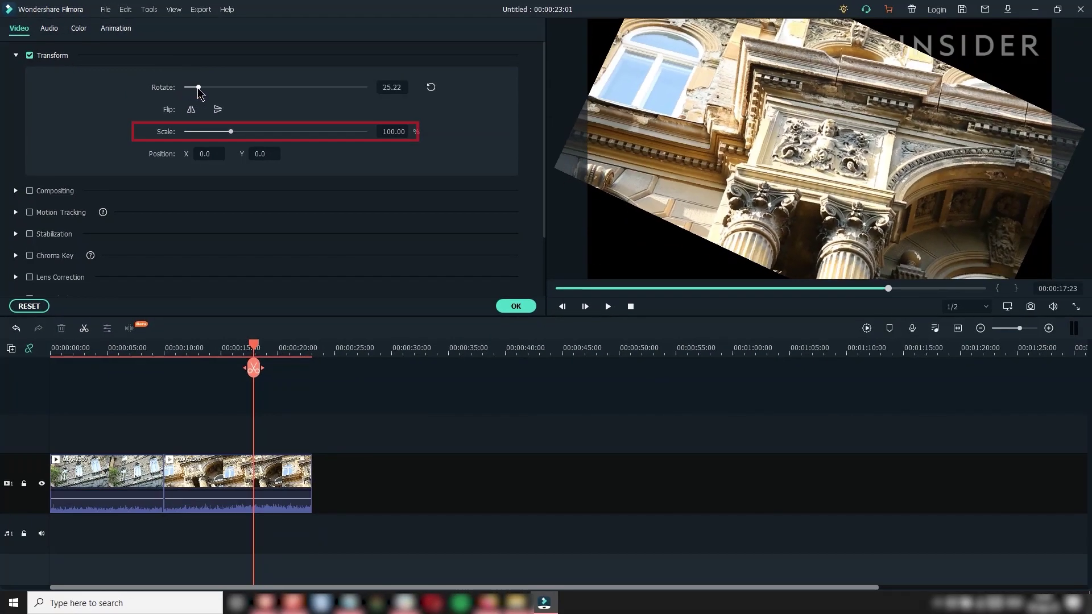
mouse_move(241, 131)
mouse_down()
mouse_move(273, 132)
mouse_move(257, 155)
mouse_up()
text(92)
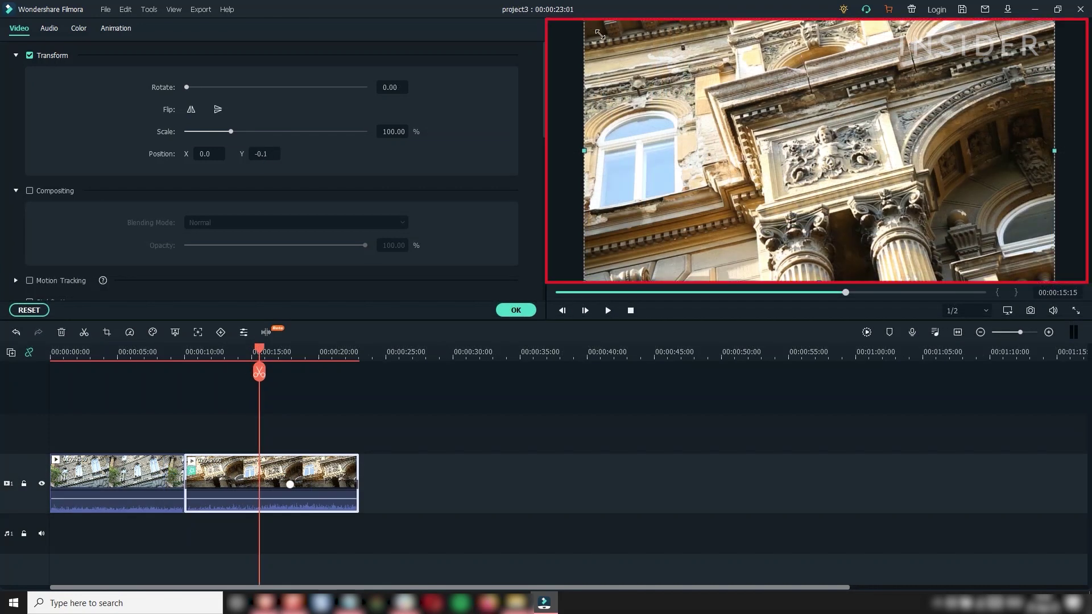
- Try resizing the second clip directly in the preview frame with its edge handles
drag(599, 35, 647, 56)
mouse_move(822, 31)
mouse_down()
mouse_move(759, 41)
mouse_move(733, 63)
mouse_move(832, 27)
mouse_move(880, 45)
mouse_move(815, 59)
mouse_up()
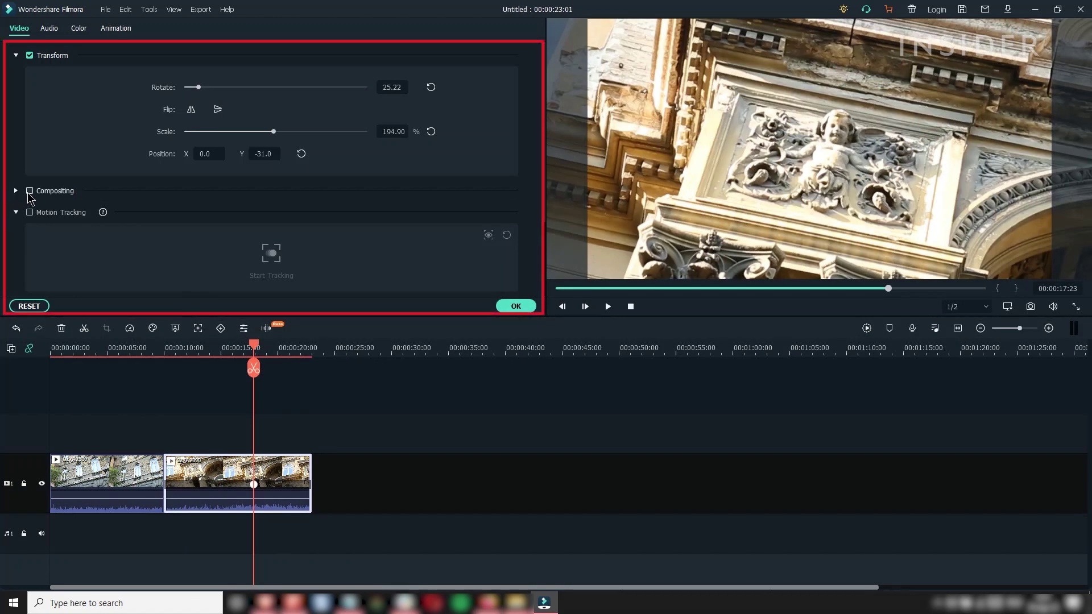
- Enable Compositing on the second clip and try lowering its opacity
click(30, 192)
drag(364, 246, 305, 252)
drag(305, 253, 277, 257)
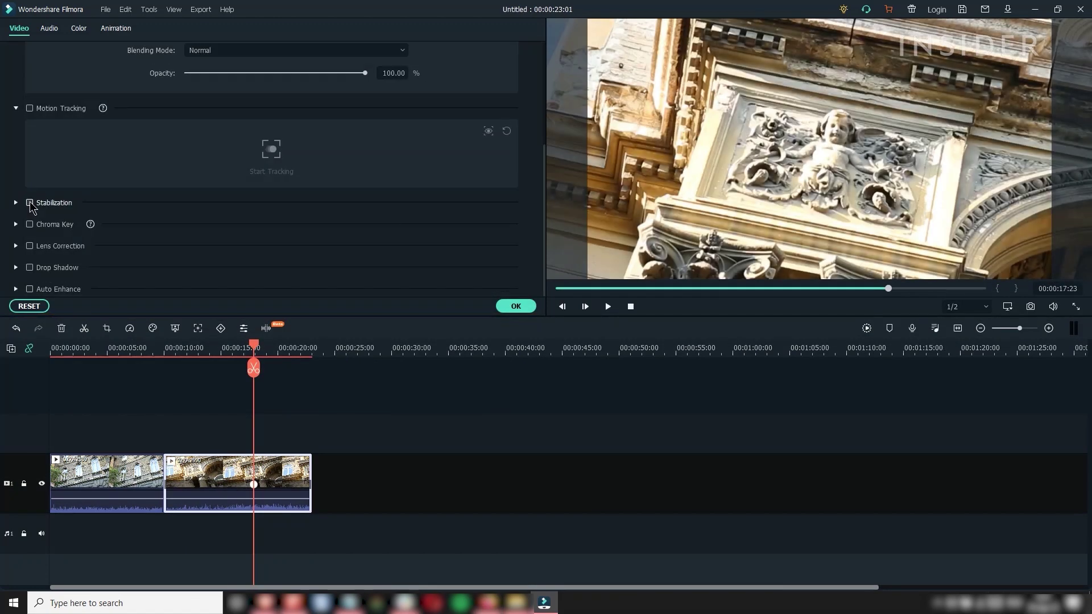
- Turn on Stabilization for the second clip and lower the contrast in its color tone settings
click(30, 203)
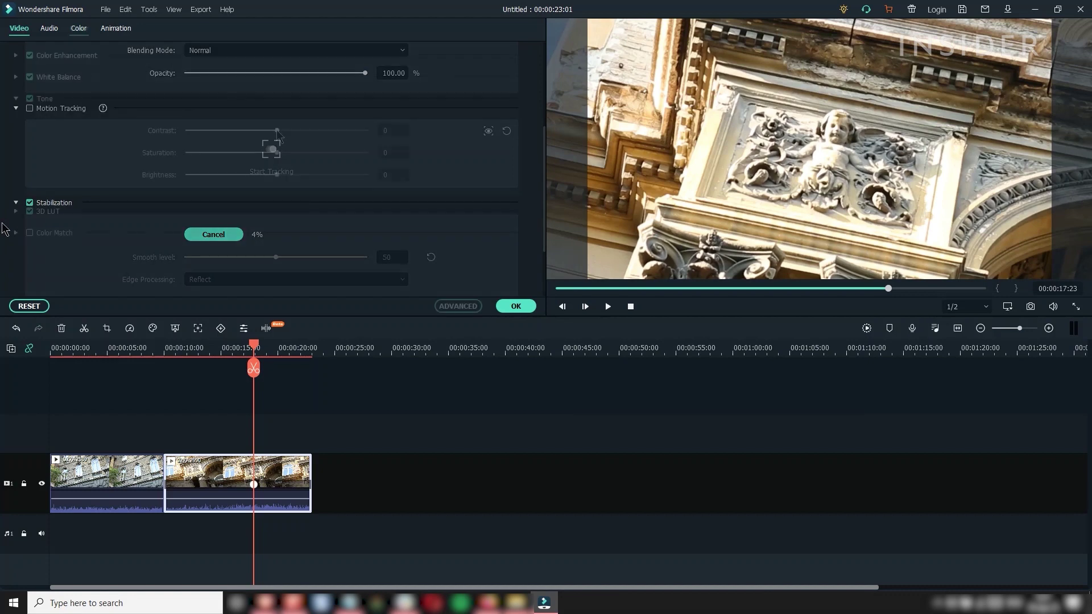
drag(276, 129, 218, 128)
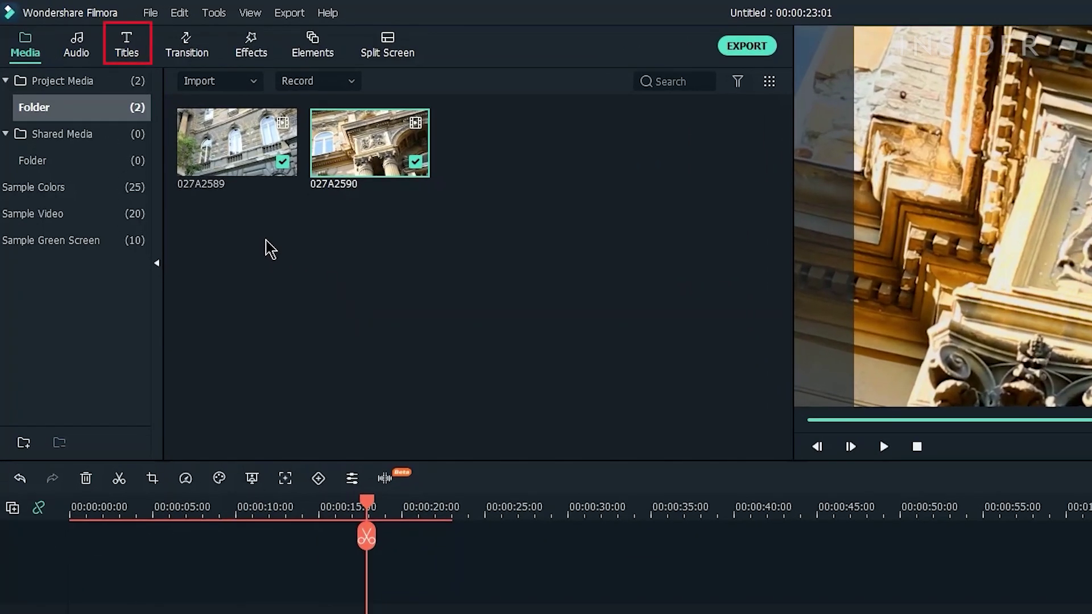
- Add the Burst title on the second video track above clip 027A2590, starting at about 16 seconds
click(126, 44)
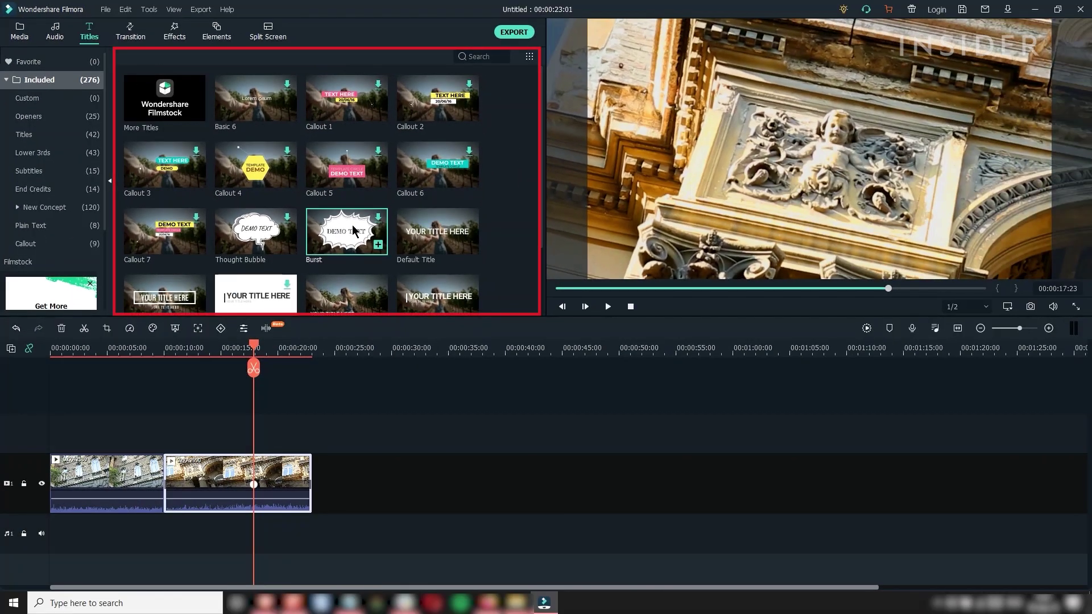
drag(509, 340, 431, 462)
drag(299, 316, 243, 421)
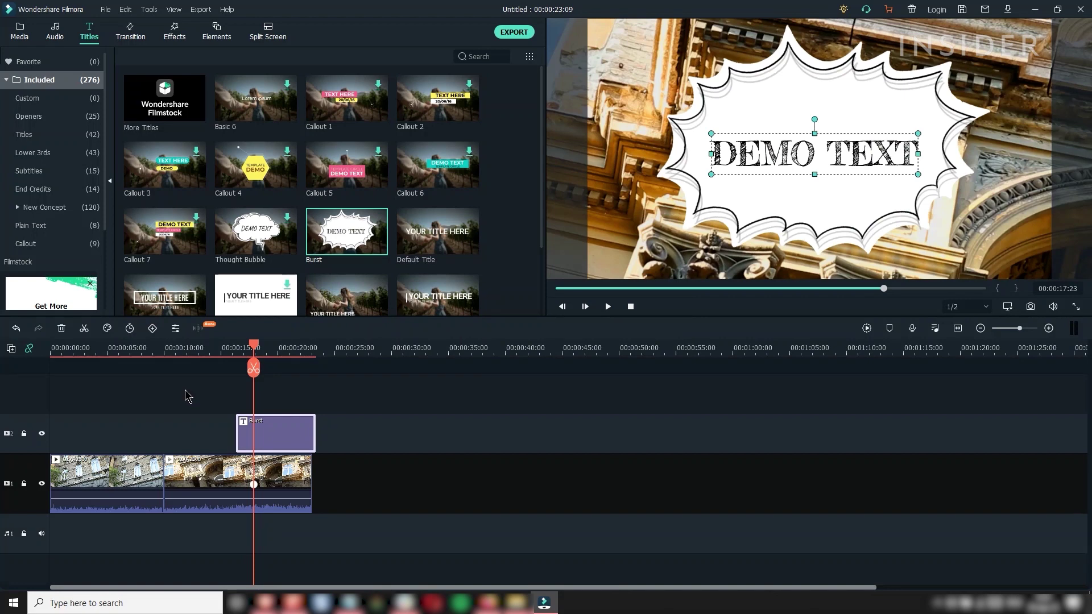
- Replace the Burst title's text with "My Video" and set its text color to a pinkish red
double_click(288, 423)
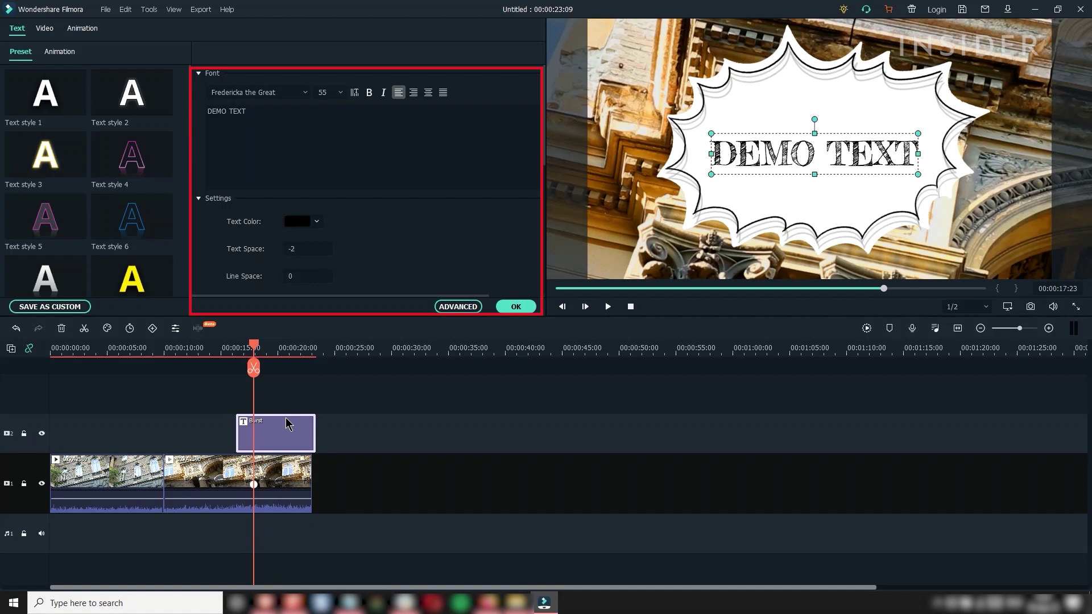
drag(253, 111, 171, 111)
text(My Video)
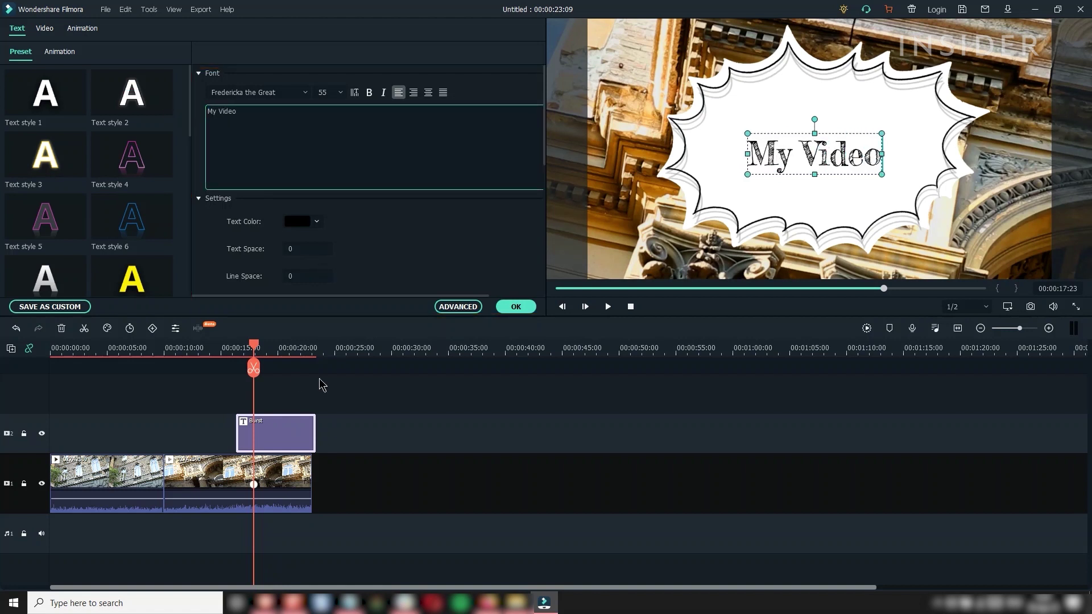
click(317, 222)
click(319, 256)
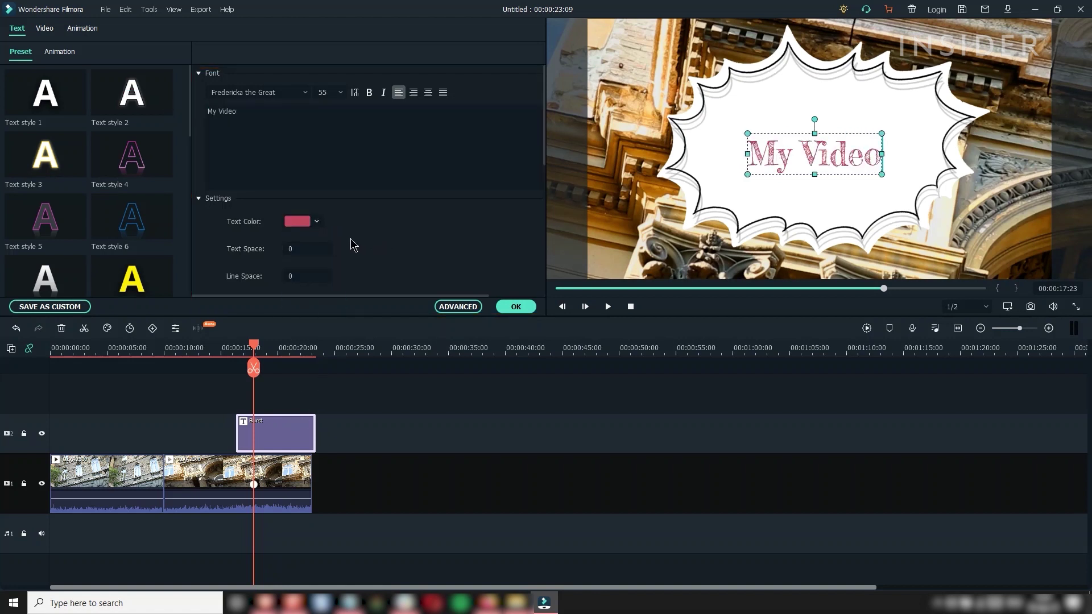
- Adjust the "My Video" font size, trying 100 and choosing a smaller size instead, and make the text bold
click(340, 92)
scroll(327, 153, down, 2)
click(322, 168)
click(341, 94)
click(324, 129)
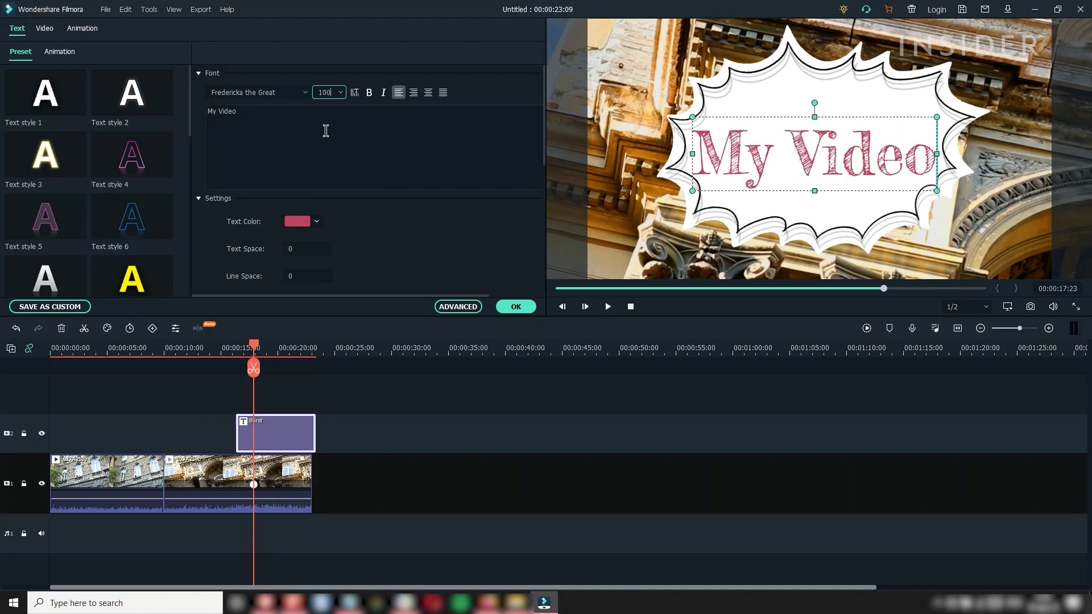
click(340, 93)
click(333, 146)
click(369, 92)
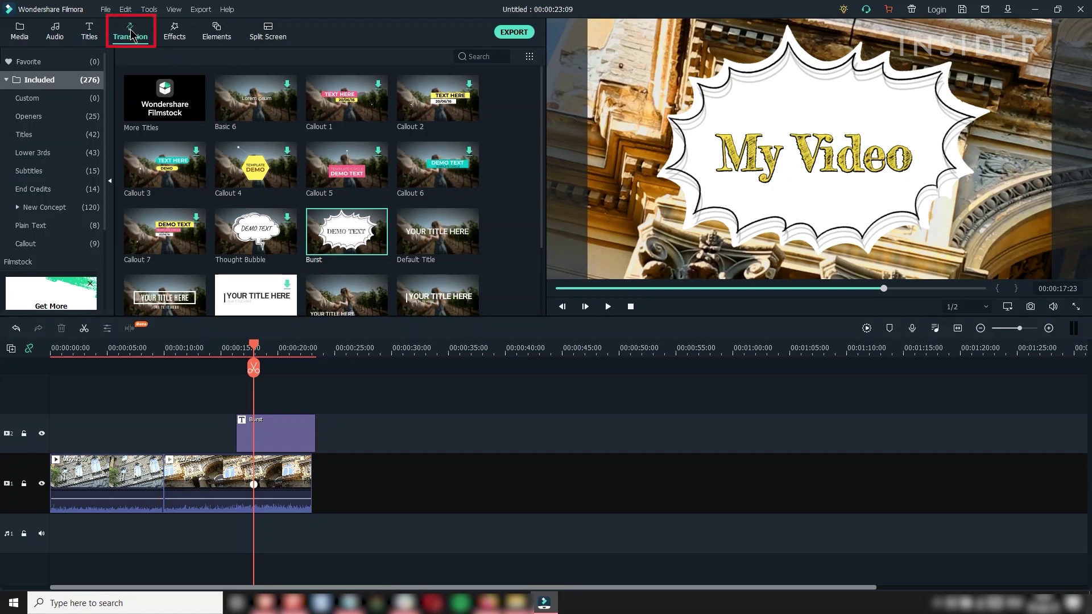
- Add a Dissolve transition at the cut between the two clips on the first video track and open its settings
click(131, 35)
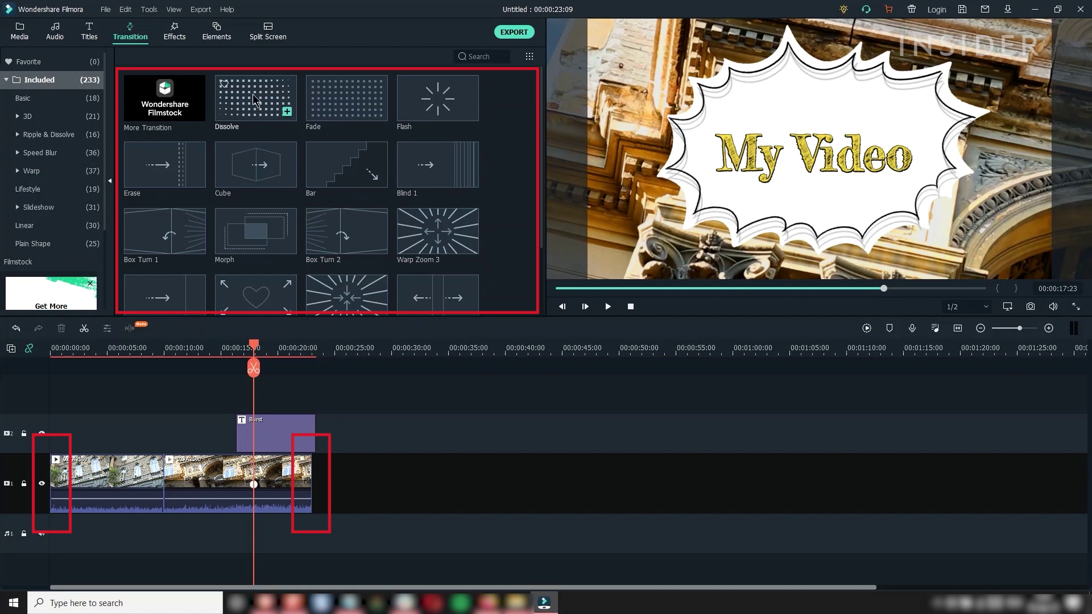
mouse_move(254, 101)
mouse_down()
mouse_move(195, 427)
mouse_move(163, 469)
mouse_up()
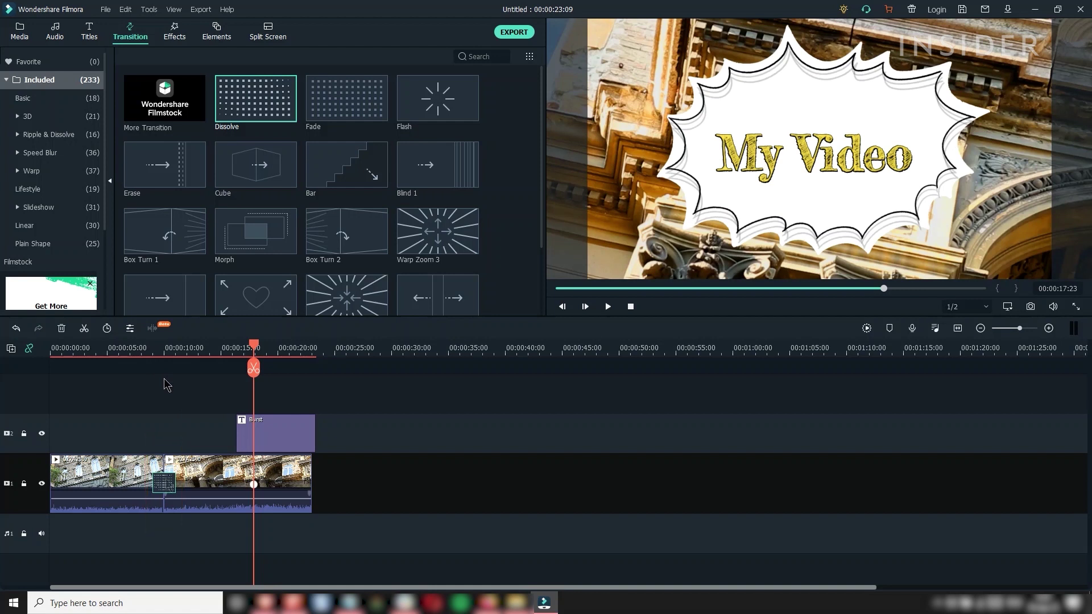
double_click(167, 486)
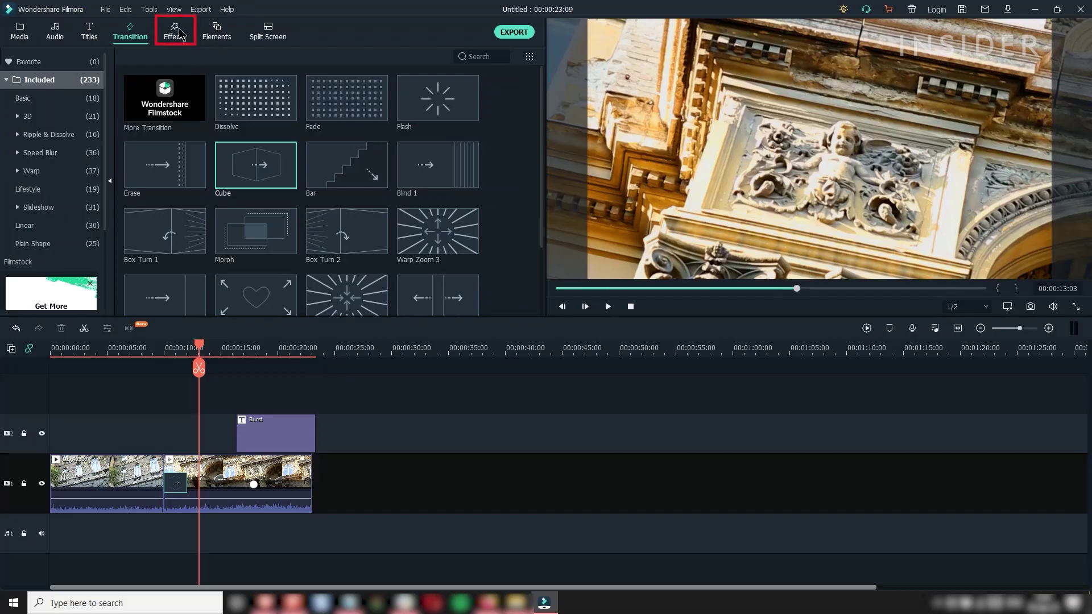
- Apply the Chromatic Aberration effect to the second clip and try lowering its Alpha in the video effect settings
click(178, 31)
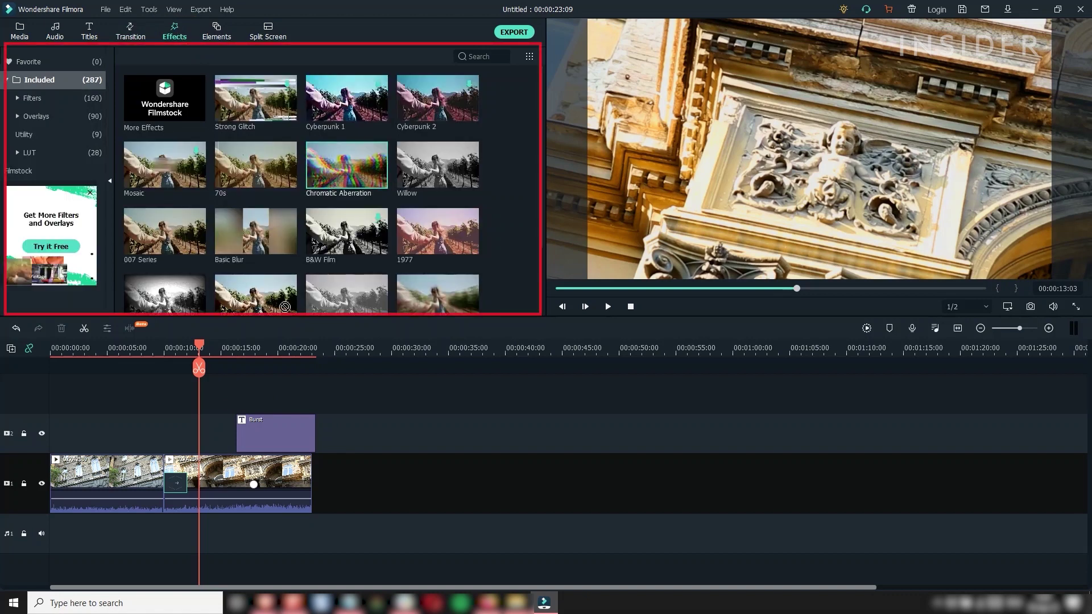
drag(285, 307, 222, 484)
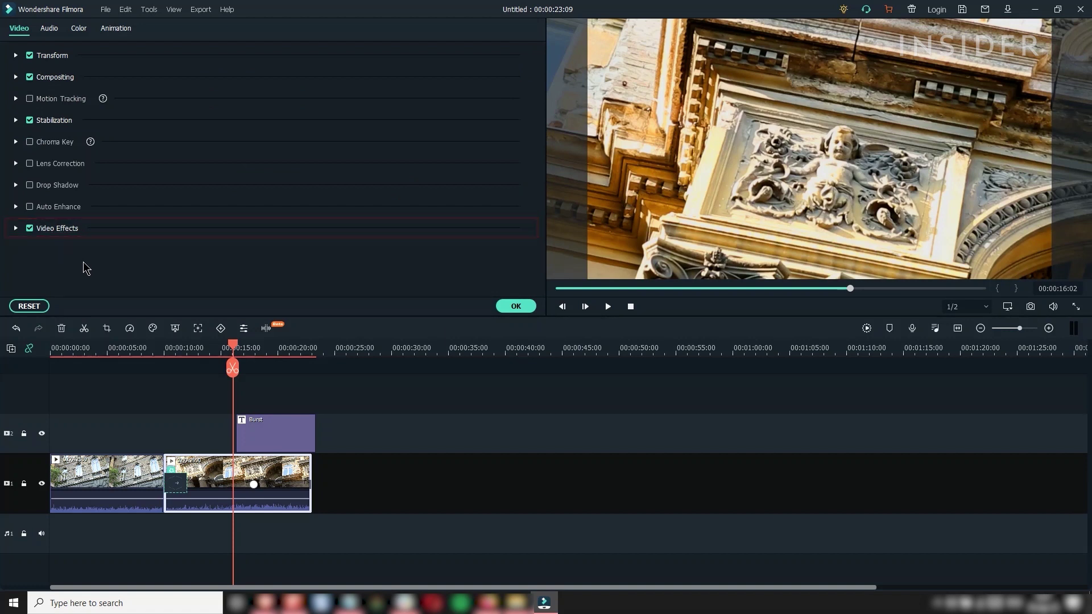
click(15, 228)
scroll(16, 253, down, 3)
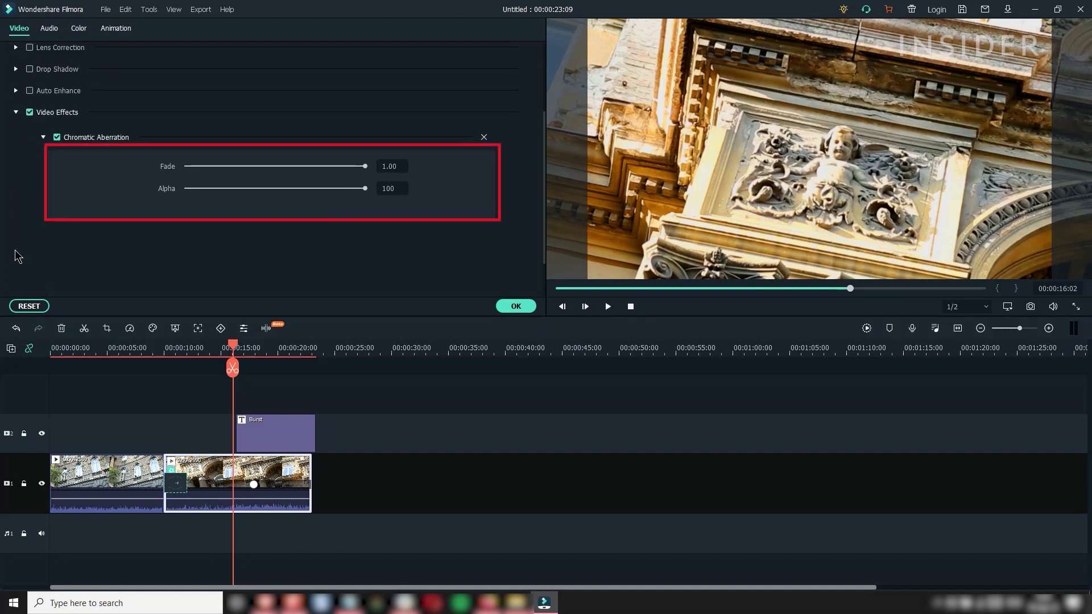
drag(365, 195, 256, 199)
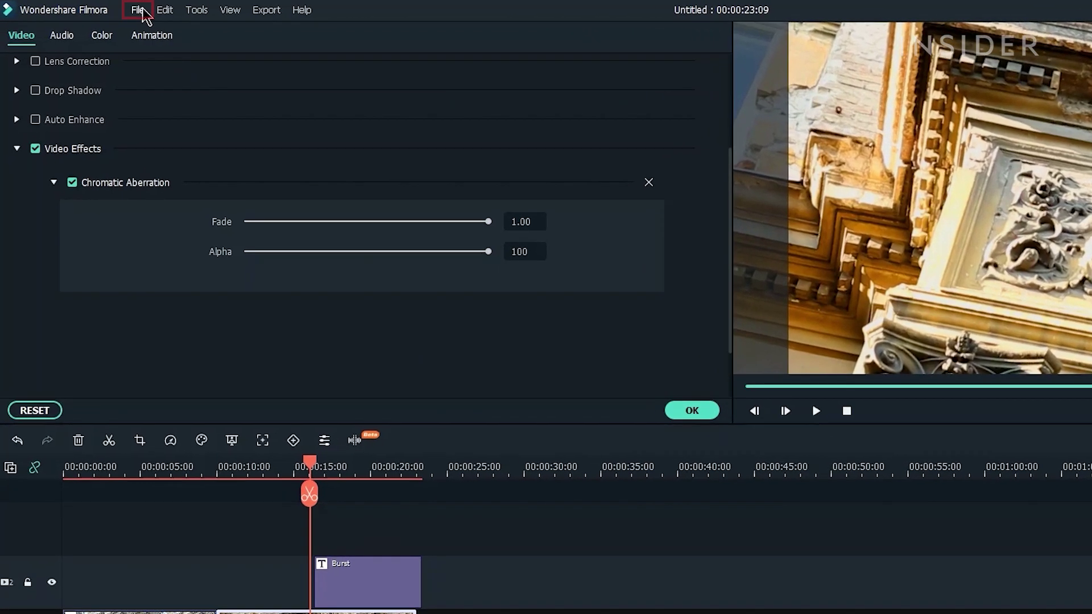
- Save the project as project3 in the filmoraProjects/project3 folder
click(106, 9)
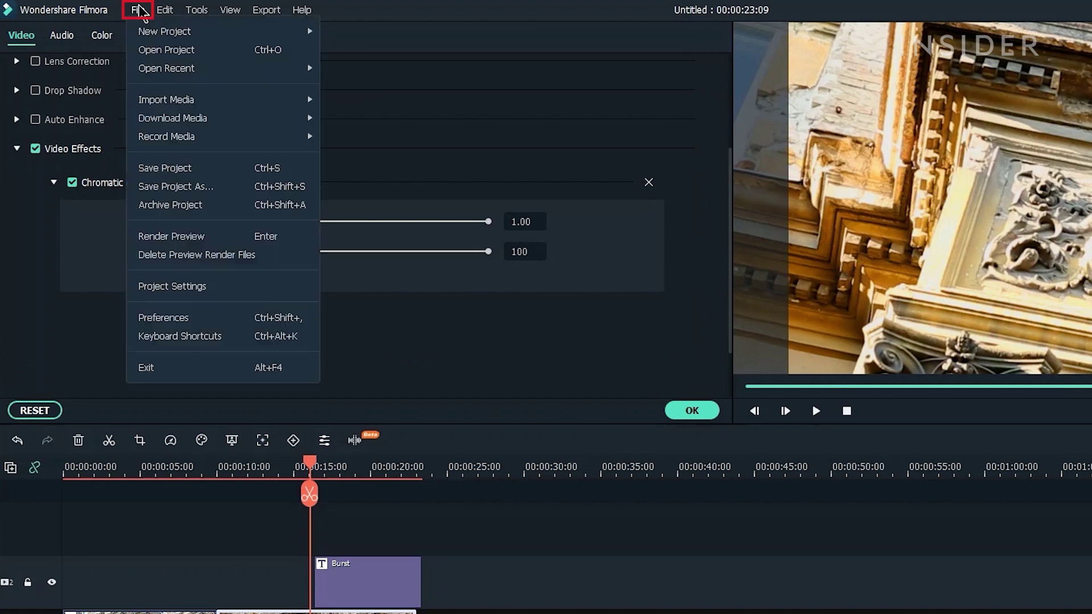
click(219, 186)
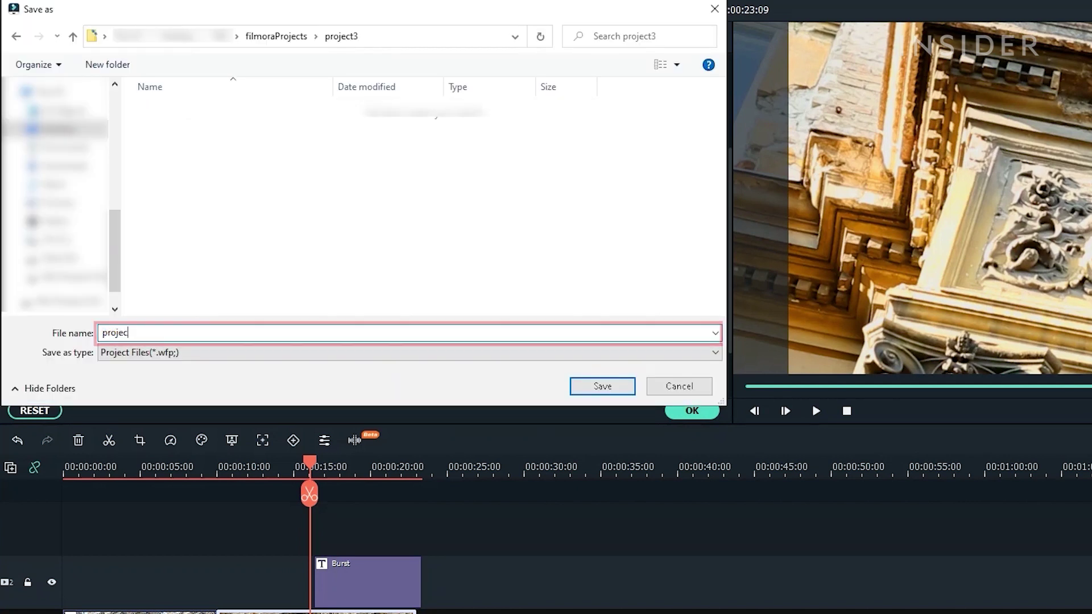
click(603, 386)
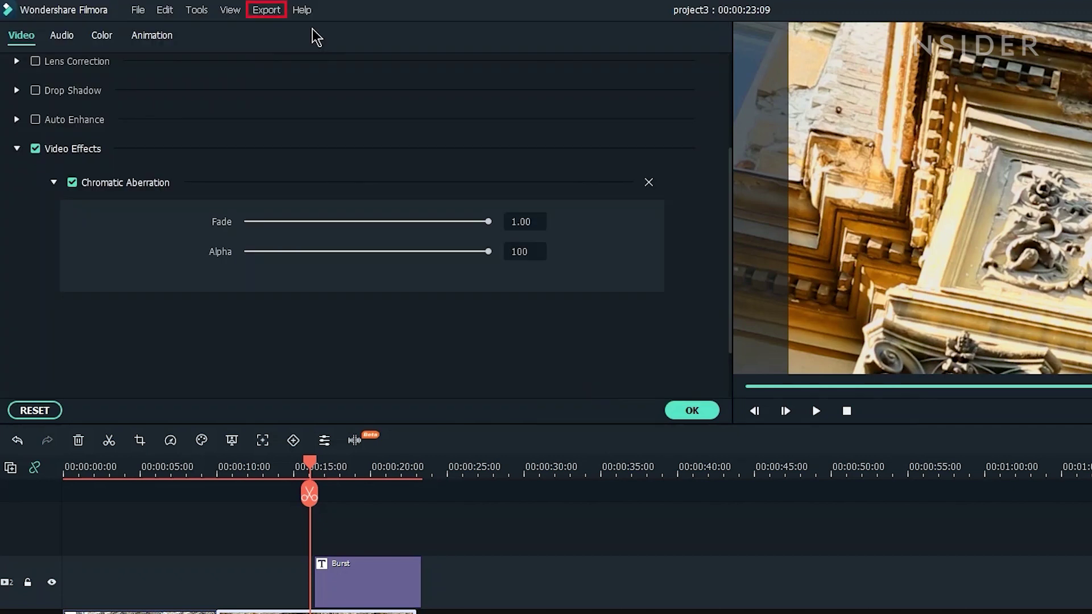
- Open the export settings for creating a video file from the project
click(277, 11)
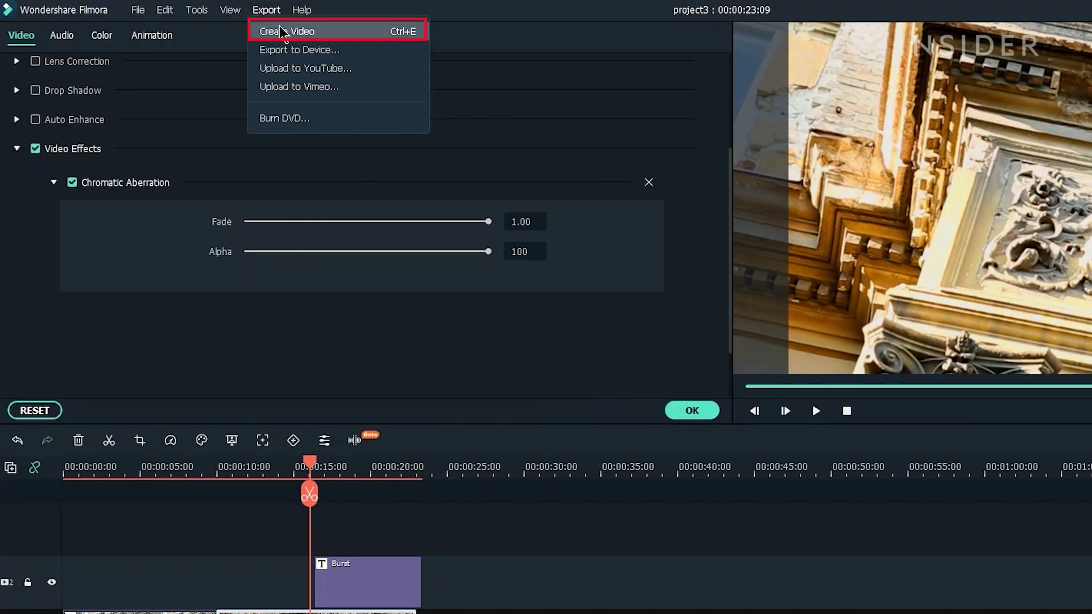
click(283, 32)
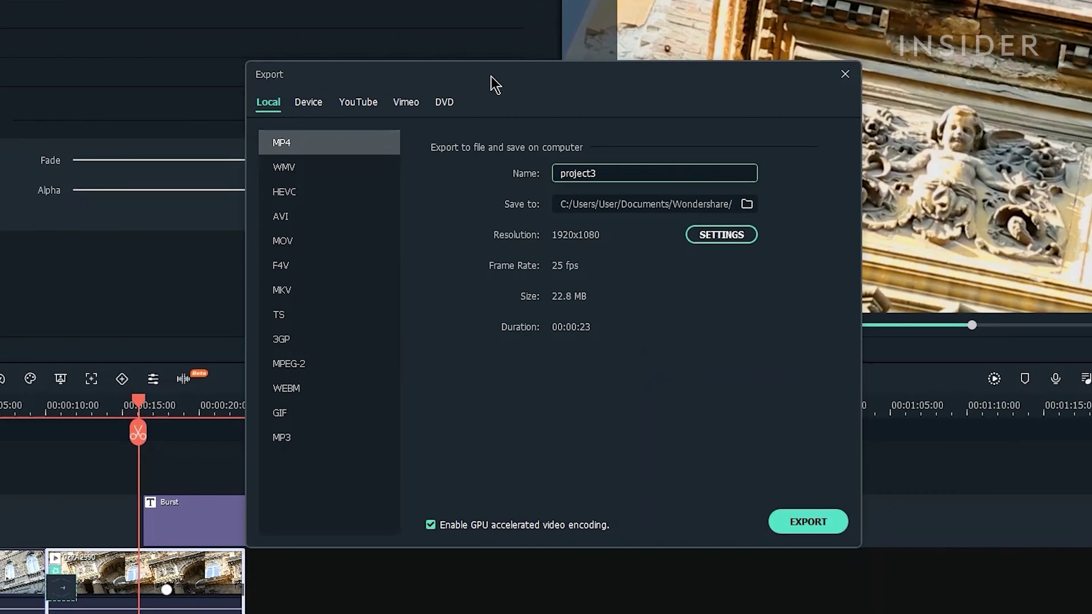